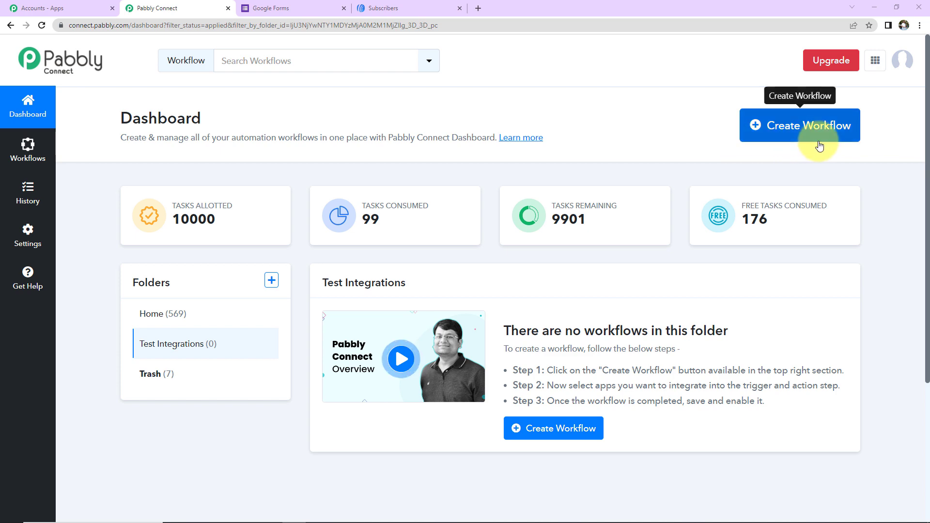
Step: Create a new workflow by pasting the name 'Create Subscriber in AWeber from Webhook Response'
{"action": "left_click", "coordinate": [775, 126]}
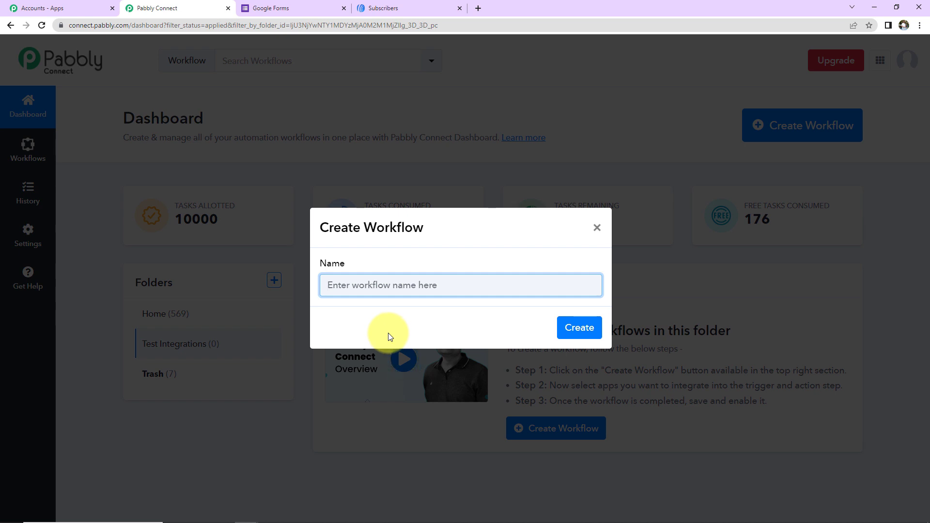
{"action": "type", "text": "Create Subscriber in AWeber from Webhook Response"}
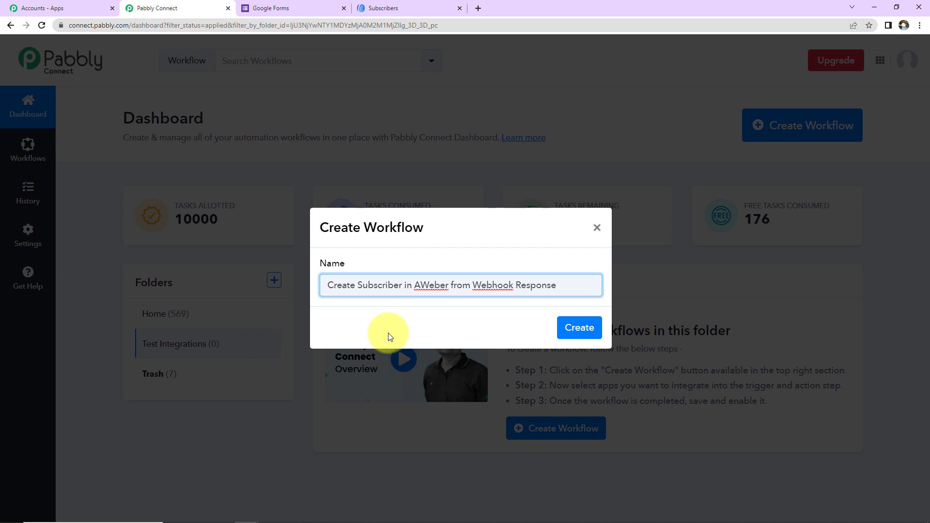
{"action": "left_click", "coordinate": [562, 329]}
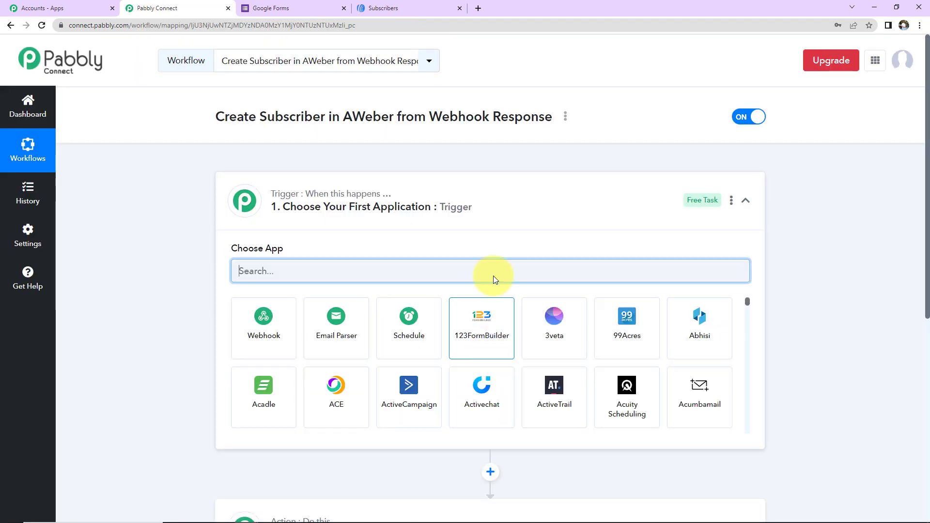
{"action": "scroll", "coordinate": [461, 201], "scroll_direction": "down", "scroll_amount": 3}
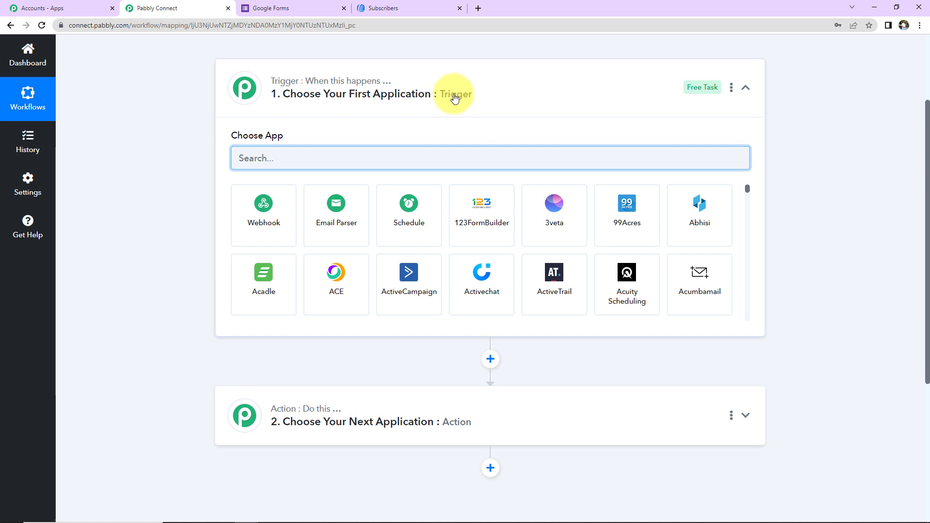
Step: Pick Webhook by Pabbly as the trigger app and copy the generated webhook URL
{"action": "type", "text": "webh"}
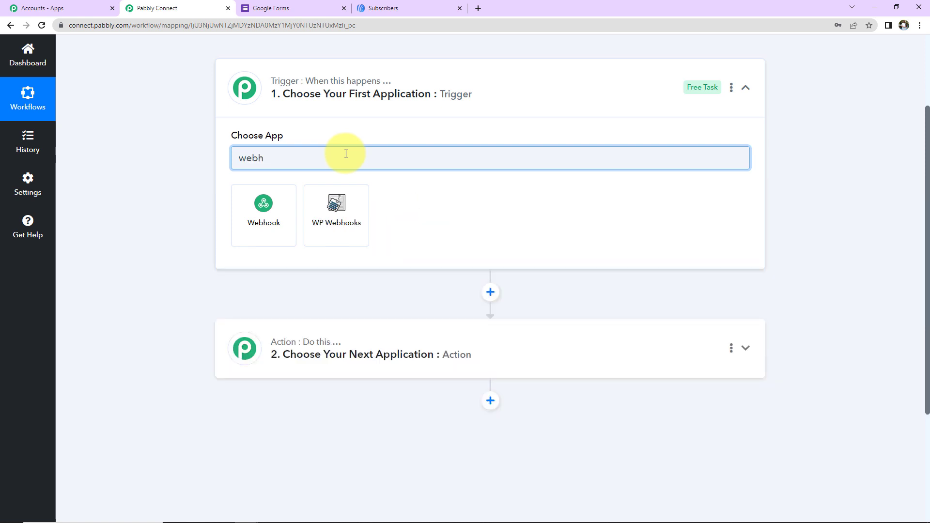
{"action": "left_click", "coordinate": [285, 216]}
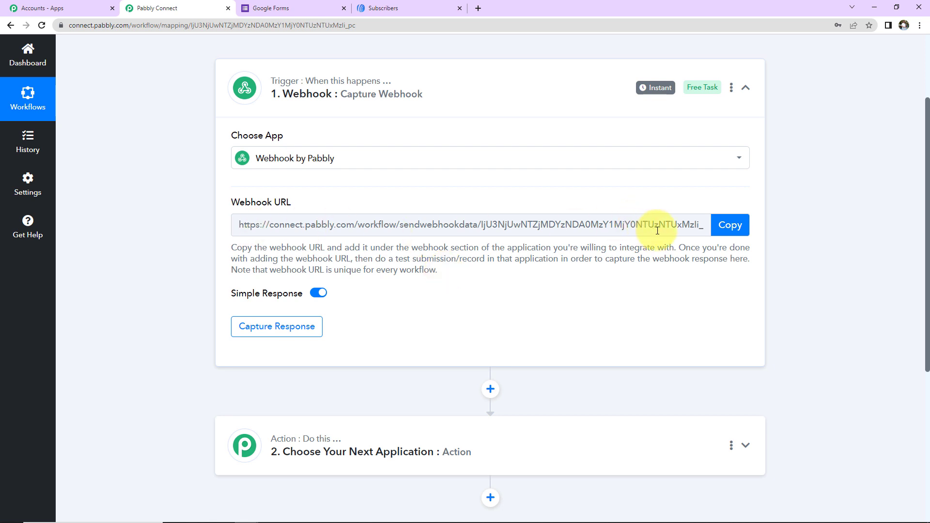
{"action": "left_click", "coordinate": [730, 225]}
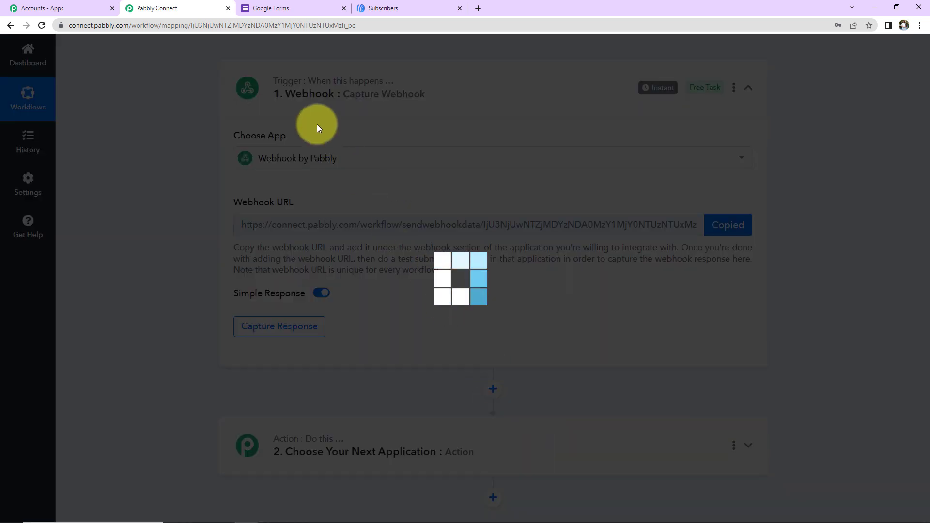
Step: Open the Enrollment Form and turn on Required for its Contact Number question
{"action": "left_click", "coordinate": [284, 8]}
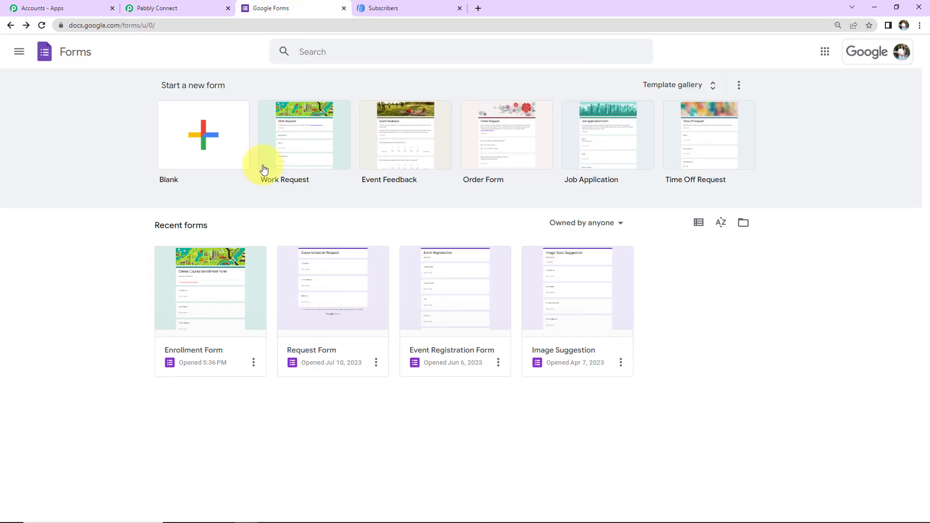
{"action": "left_click", "coordinate": [226, 301]}
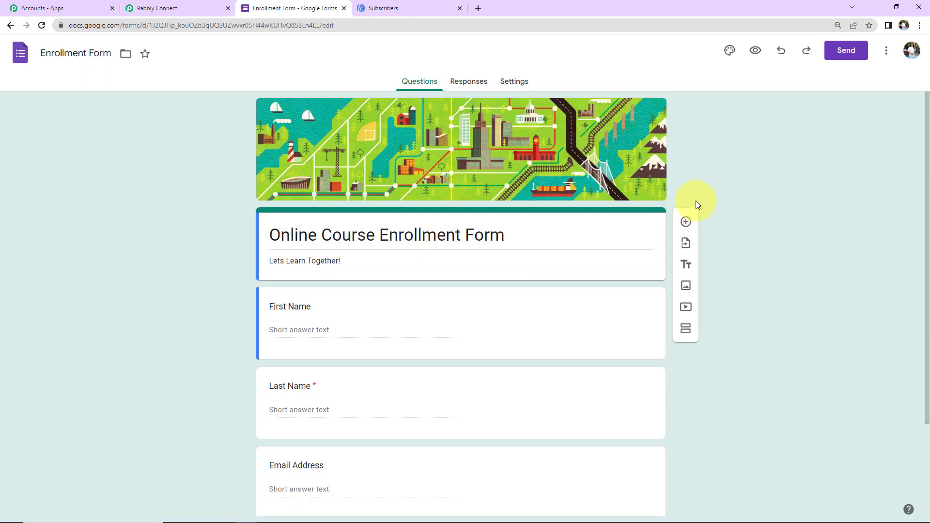
{"action": "scroll", "coordinate": [388, 311], "scroll_direction": "down", "scroll_amount": 2}
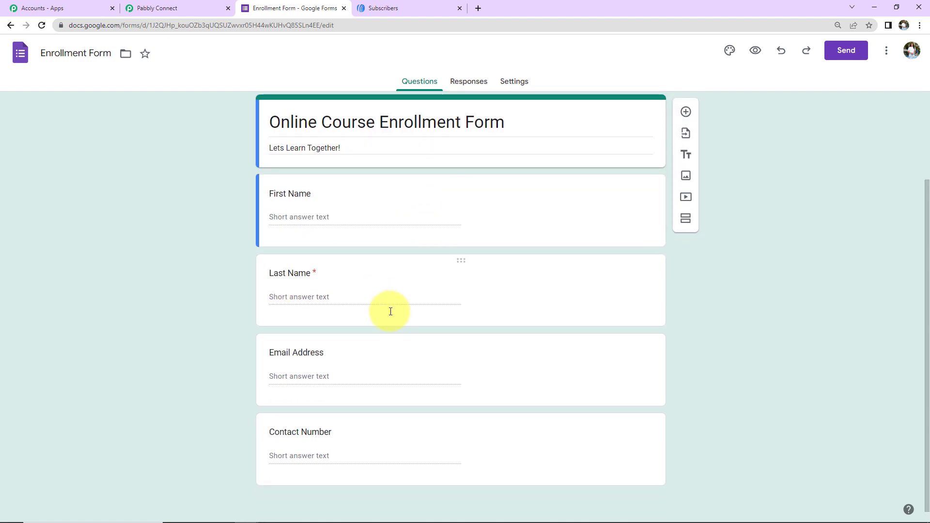
{"action": "scroll", "coordinate": [388, 314], "scroll_direction": "down", "scroll_amount": 1}
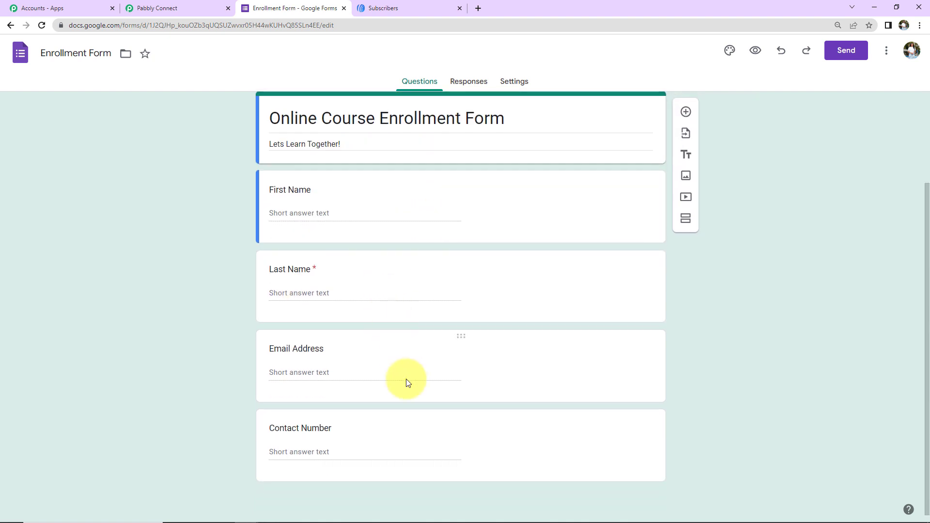
{"action": "left_click", "coordinate": [458, 436]}
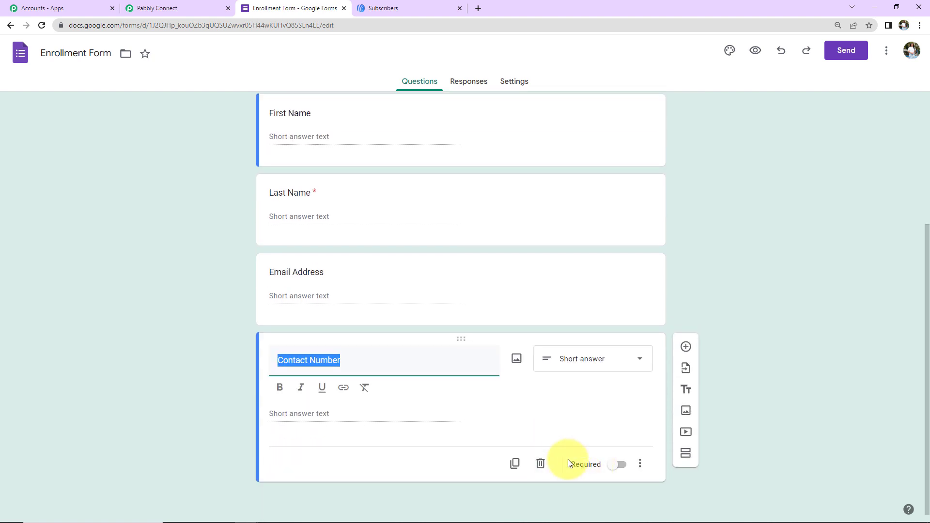
{"action": "left_click", "coordinate": [612, 466]}
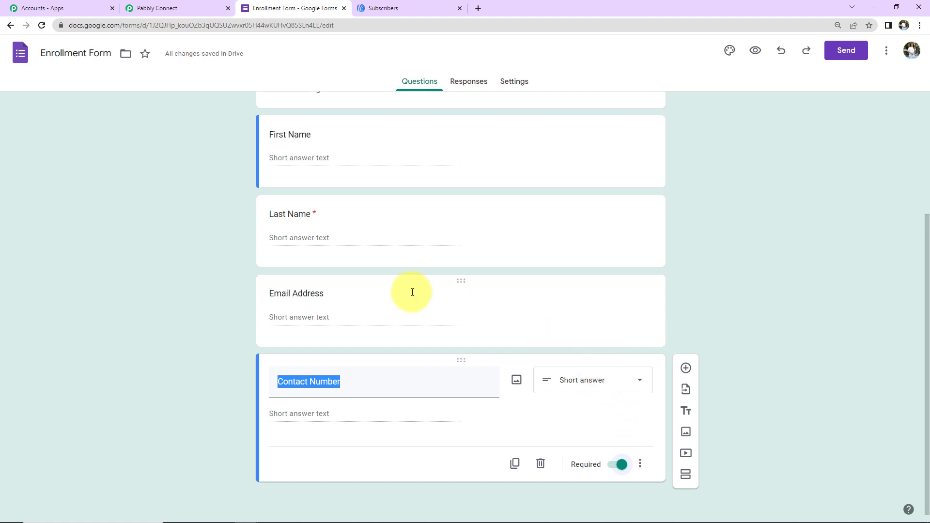
{"action": "scroll", "coordinate": [410, 291], "scroll_direction": "up", "scroll_amount": 4}
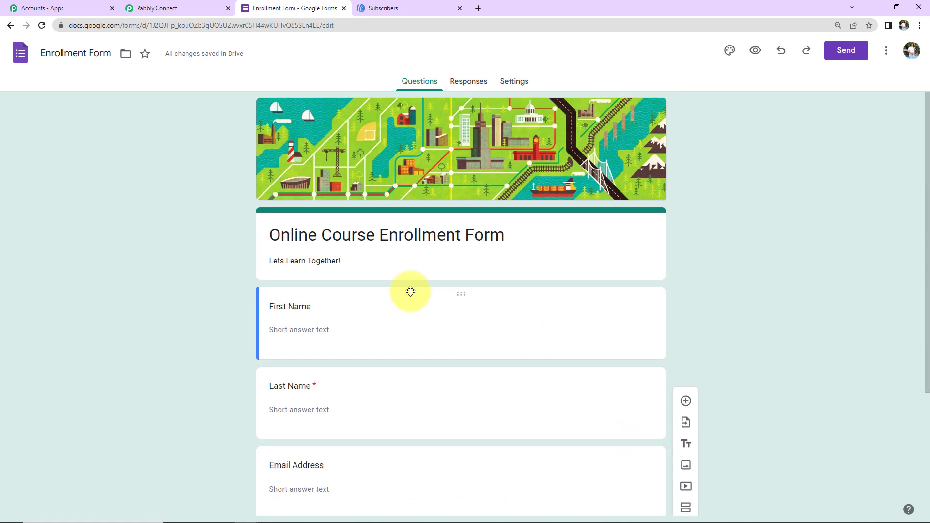
Step: Send responses to a newly created Enrollment Form (Responses) spreadsheet and view it in Sheets
{"action": "left_click", "coordinate": [469, 81]}
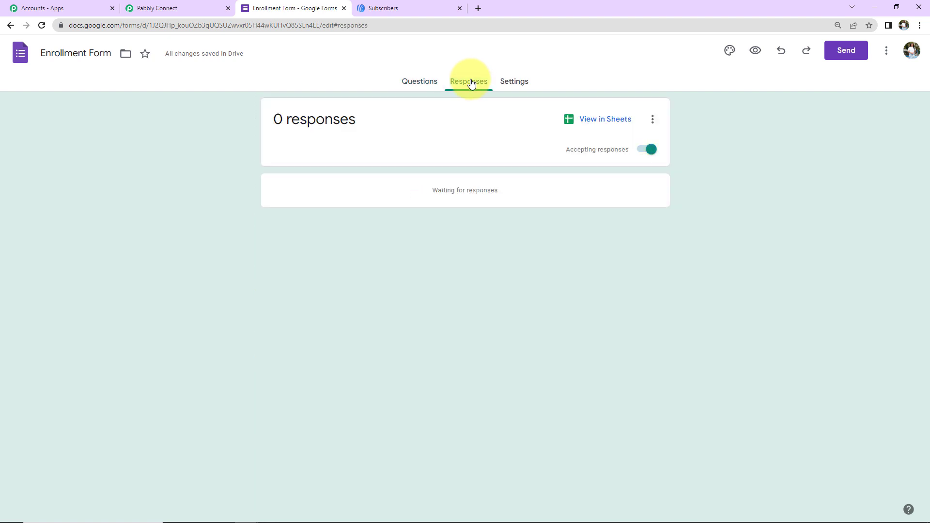
{"action": "left_click", "coordinate": [654, 120]}
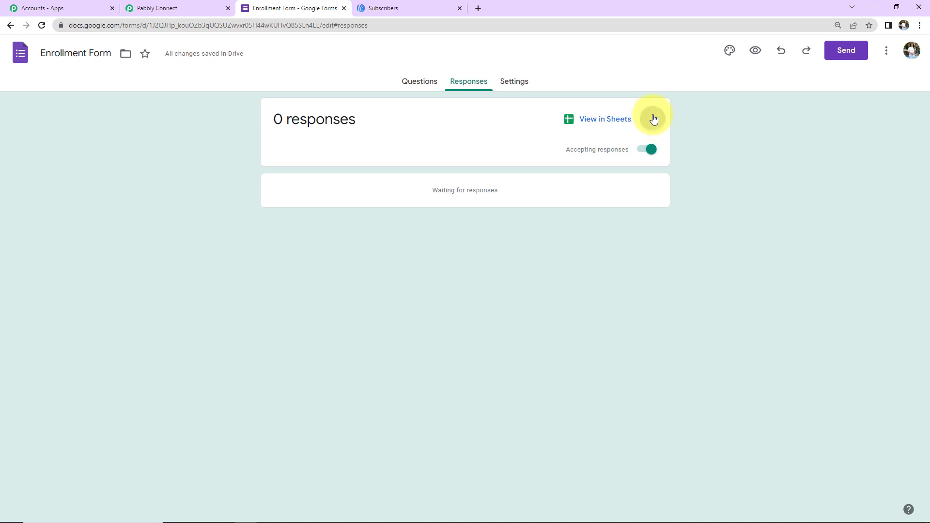
{"action": "left_click", "coordinate": [508, 150]}
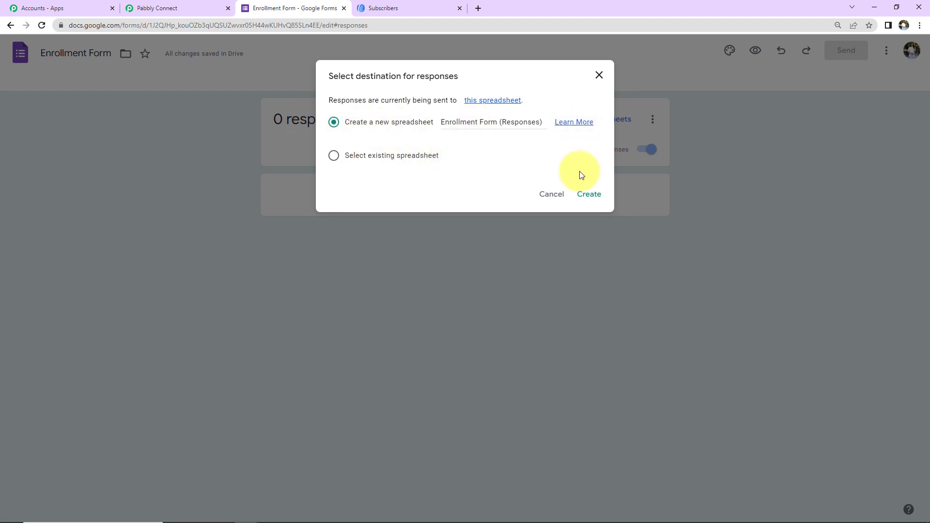
{"action": "left_click", "coordinate": [581, 195]}
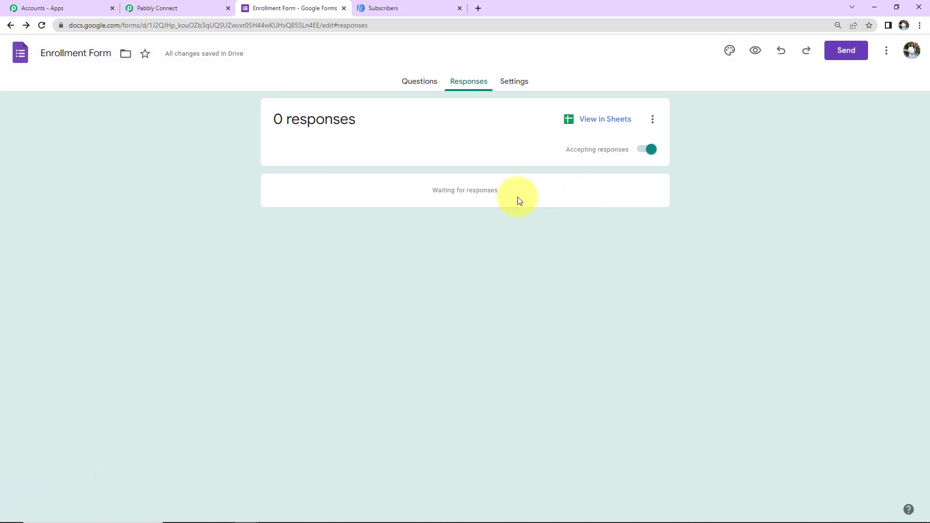
{"action": "left_click", "coordinate": [593, 121]}
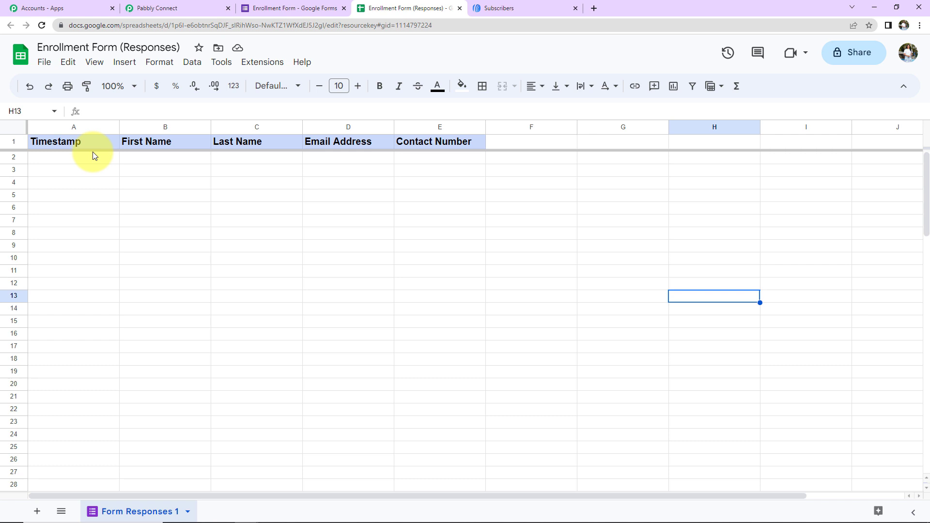
Step: Preview the live enrollment form and enter the test first and last names
{"action": "left_click", "coordinate": [280, 9]}
{"action": "left_click", "coordinate": [413, 88]}
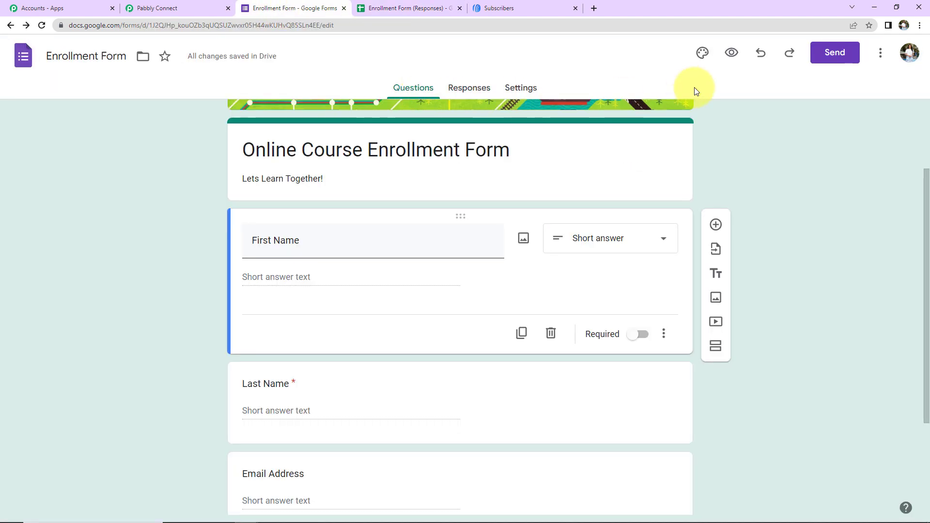
{"action": "left_click", "coordinate": [731, 53]}
{"action": "scroll", "coordinate": [720, 116], "scroll_direction": "down", "scroll_amount": 2}
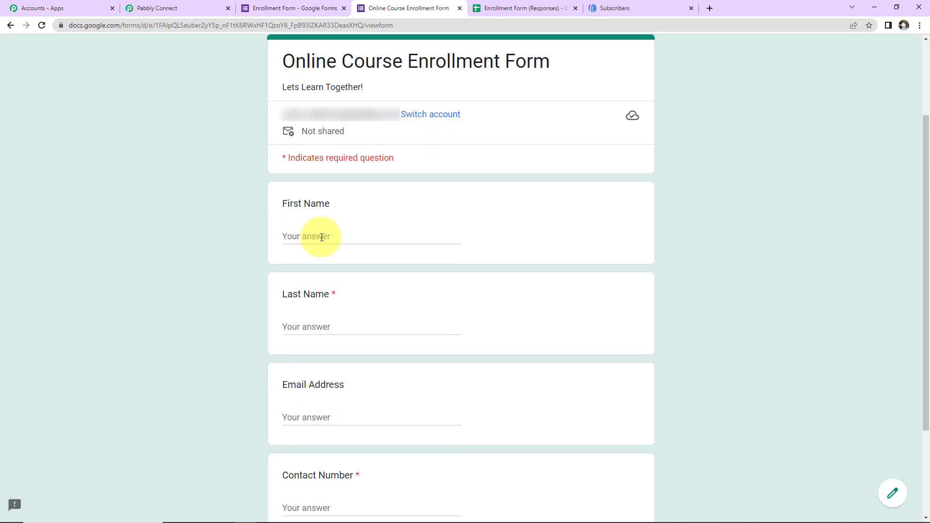
{"action": "type", "text": "Demo"}
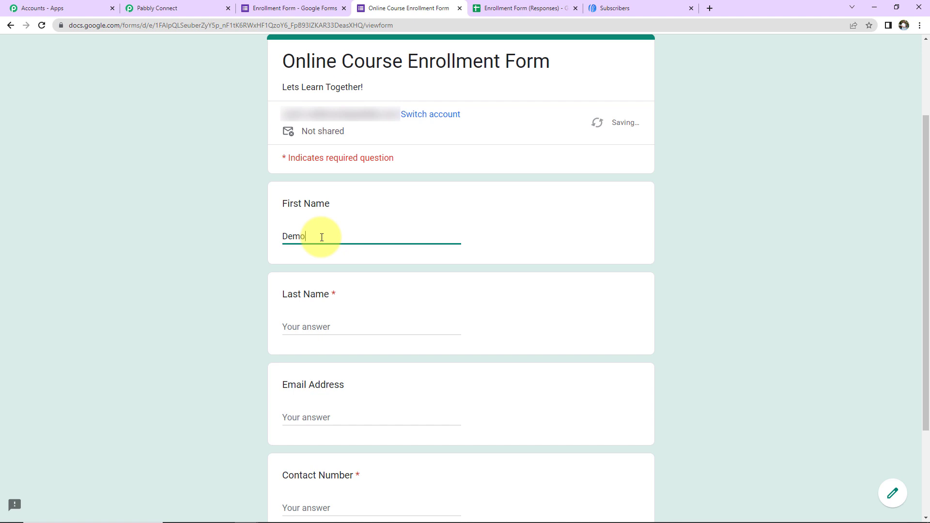
{"action": "left_click", "coordinate": [337, 322]}
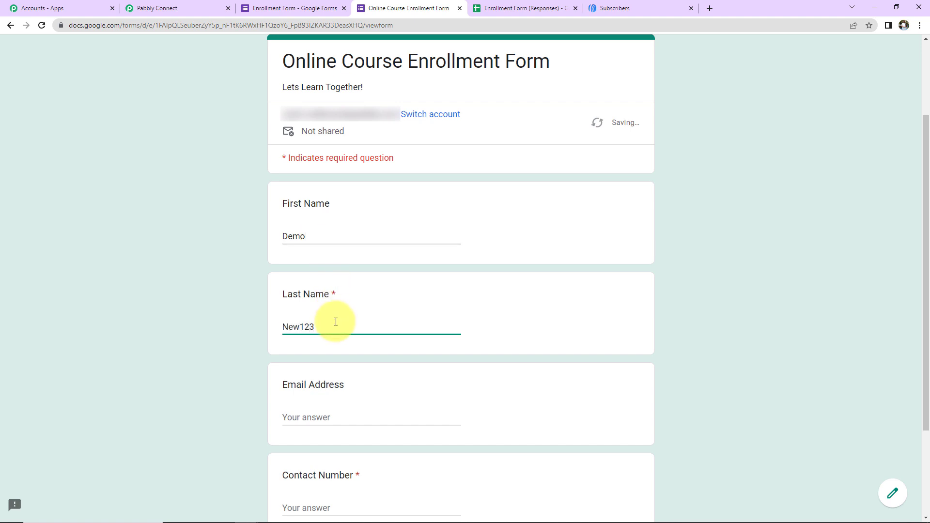
Step: Fill in the test e-mail address and contact number, then submit the response
{"action": "left_click", "coordinate": [341, 417]}
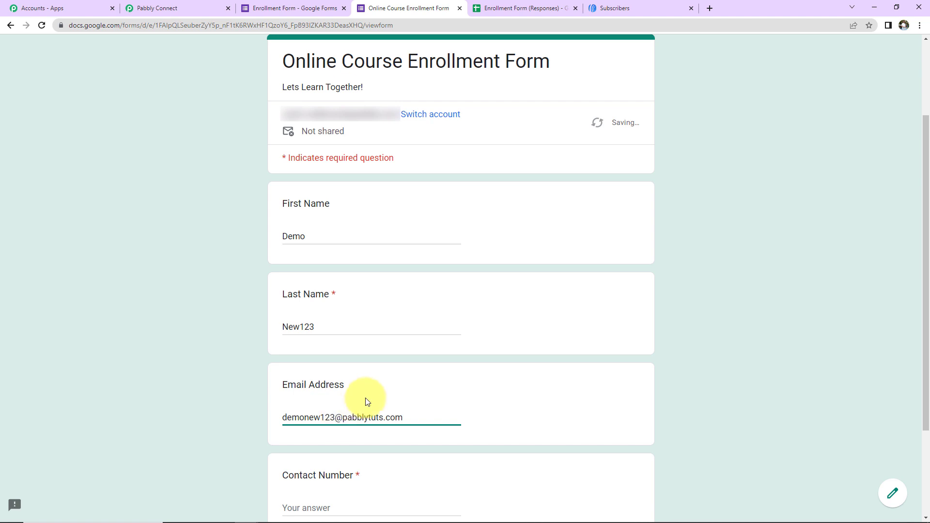
{"action": "scroll", "coordinate": [363, 400], "scroll_direction": "down", "scroll_amount": 3}
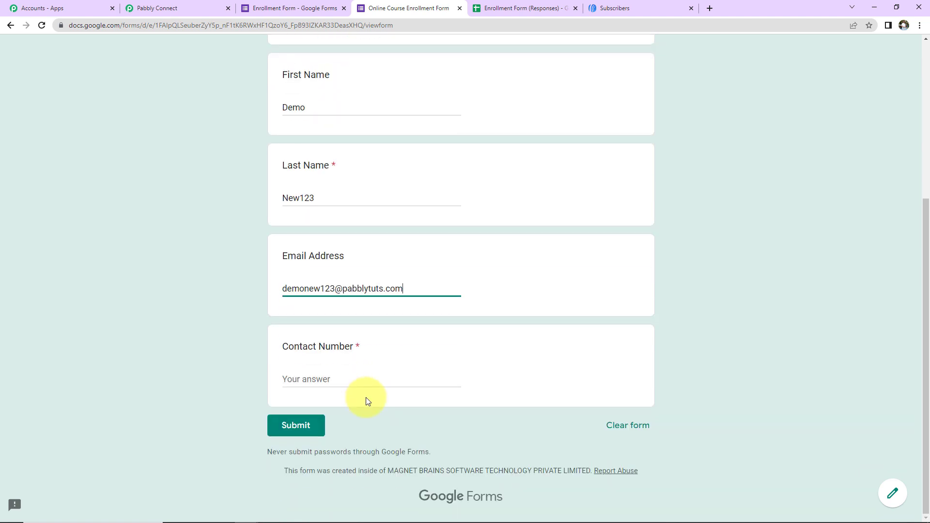
{"action": "left_click", "coordinate": [325, 381]}
{"action": "type", "text": "911"}
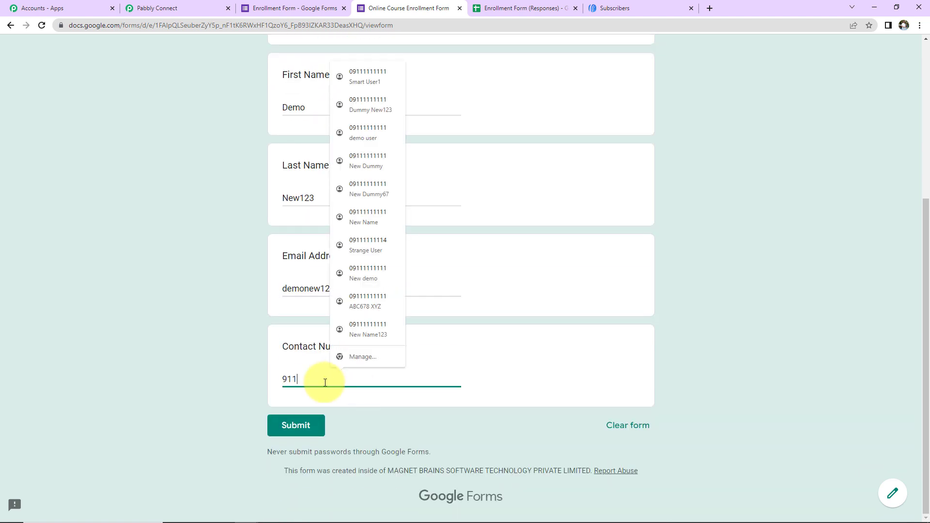
{"action": "type", "text": "1111111"}
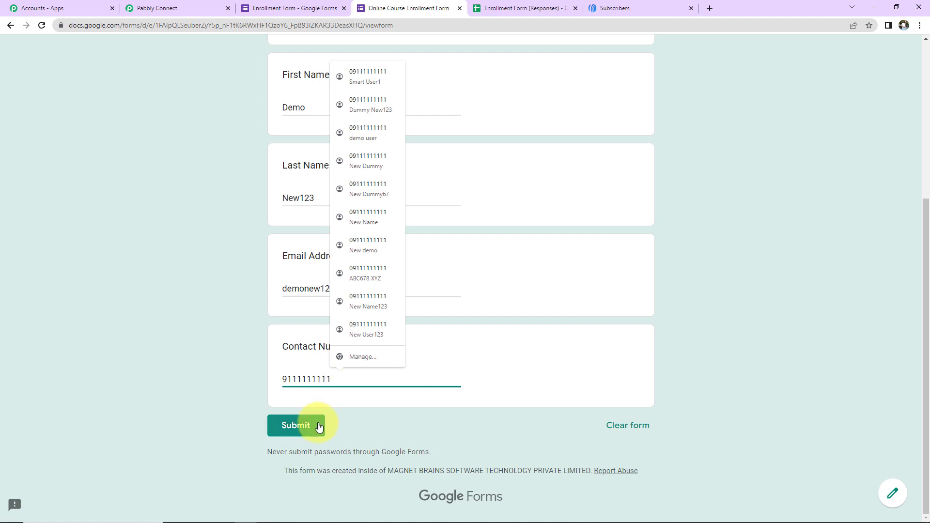
{"action": "left_click", "coordinate": [296, 426]}
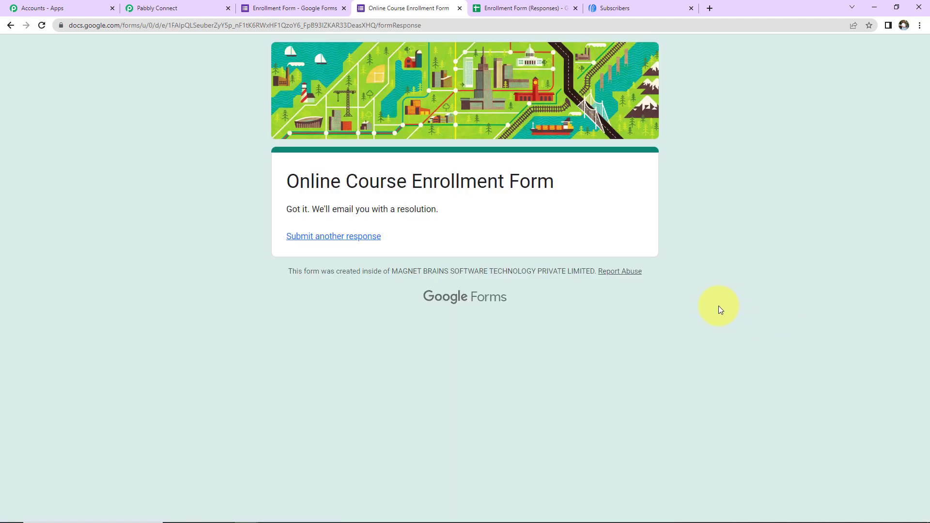
Step: Check the new response row, then find Pabbly Connect Webhooks in the add-on marketplace
{"action": "left_click", "coordinate": [526, 8]}
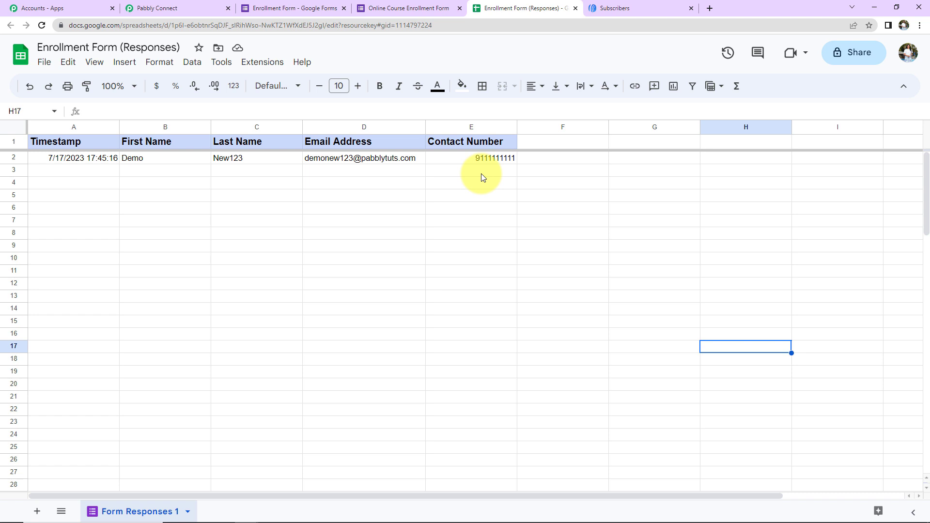
{"action": "left_click", "coordinate": [260, 65]}
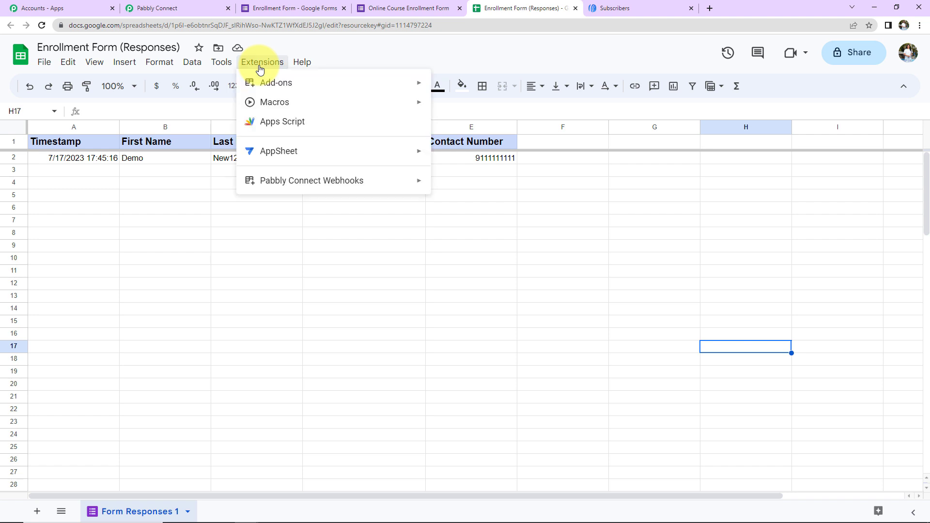
{"action": "mouse_move", "coordinate": [268, 85]}
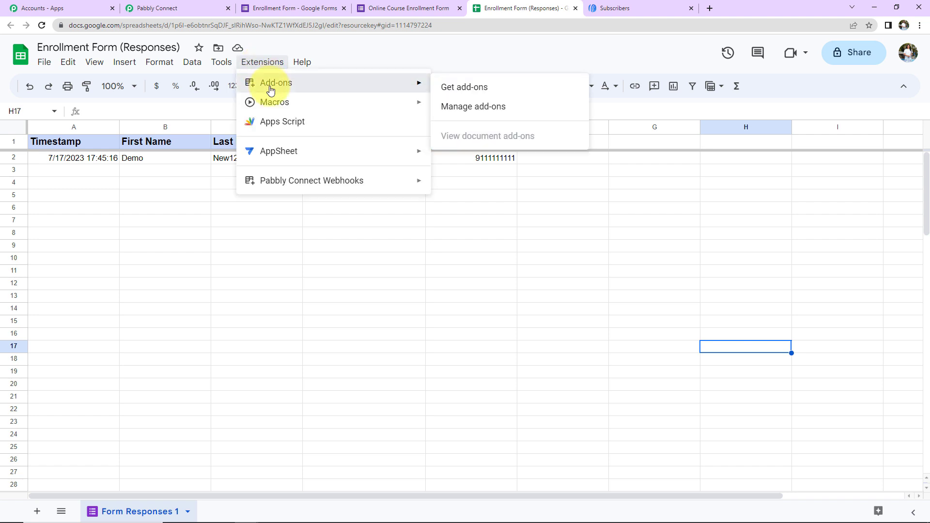
{"action": "left_click", "coordinate": [486, 92]}
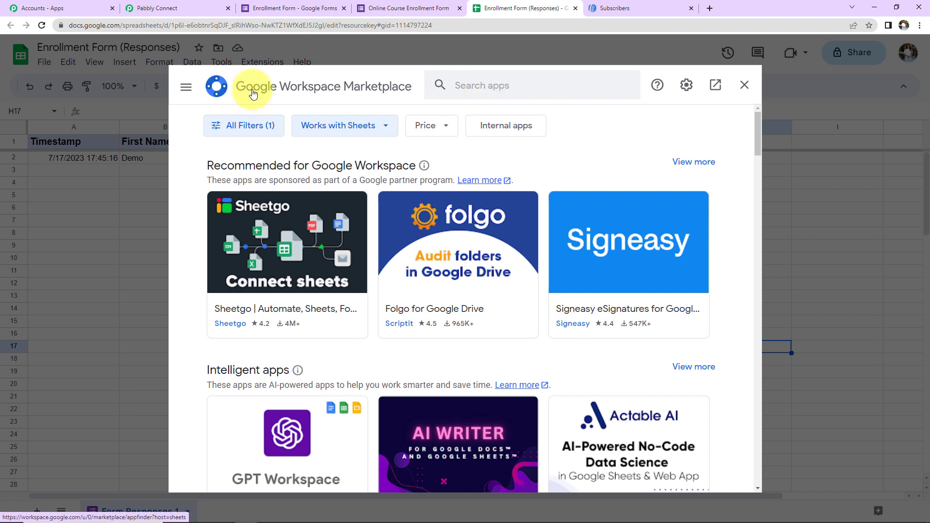
{"action": "left_click", "coordinate": [468, 82]}
{"action": "type", "text": "Pabbl"}
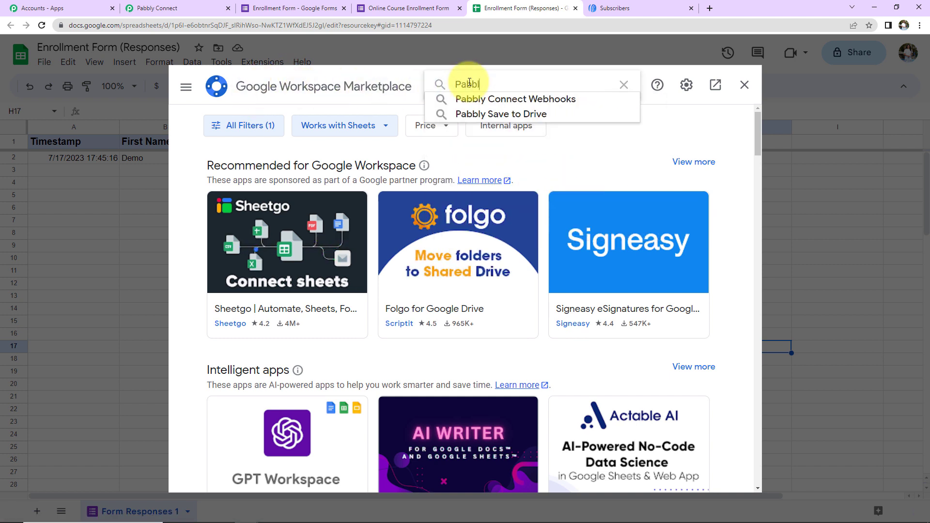
{"action": "type", "text": "y C"}
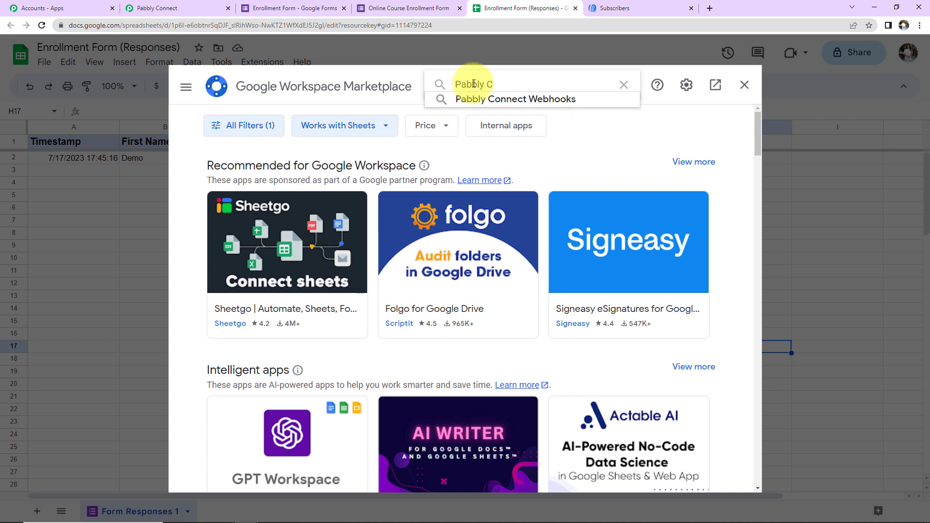
{"action": "left_click", "coordinate": [488, 99]}
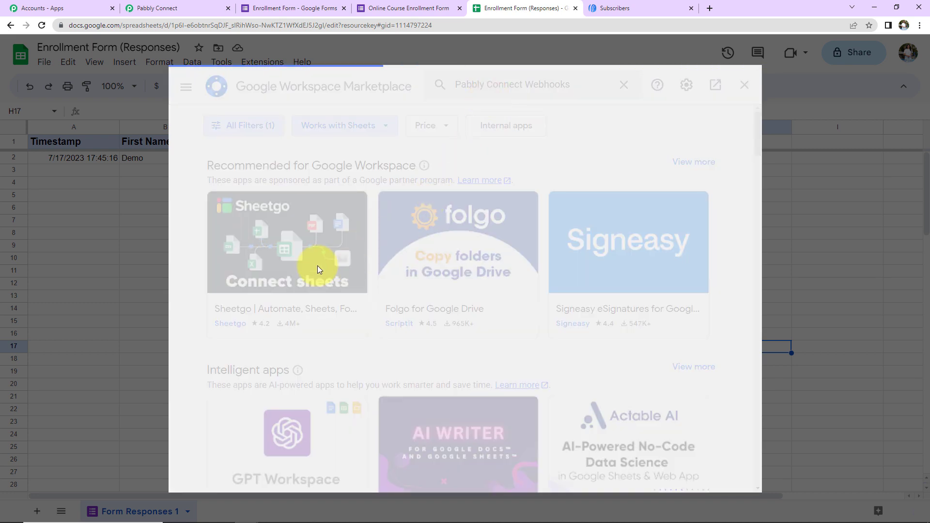
{"action": "left_click", "coordinate": [226, 250]}
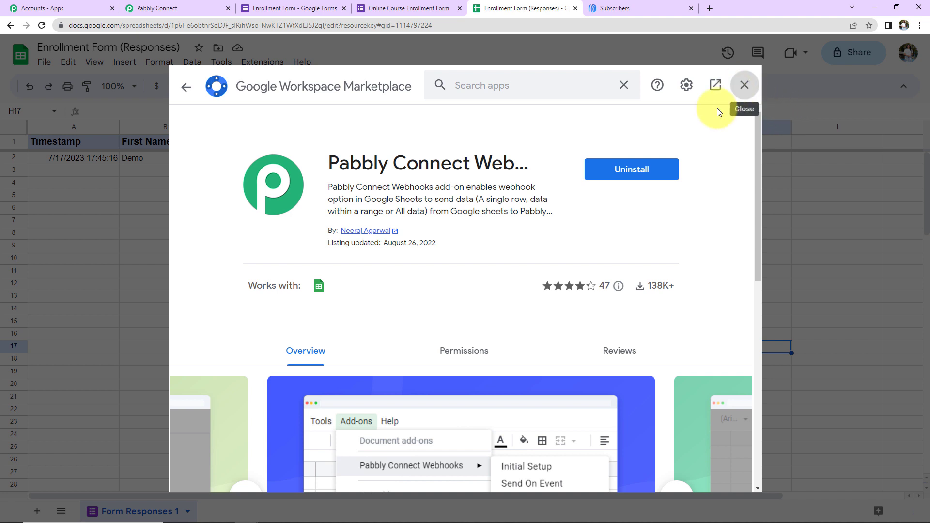
Step: Close the marketplace, reload the spreadsheet and reopen the Extensions menu
{"action": "left_click", "coordinate": [744, 88]}
{"action": "left_click", "coordinate": [42, 27]}
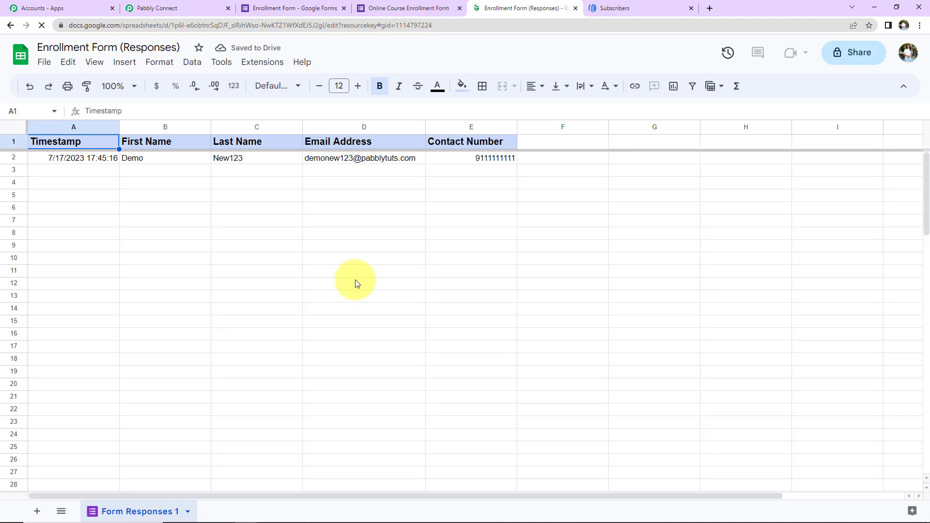
{"action": "left_click", "coordinate": [261, 62]}
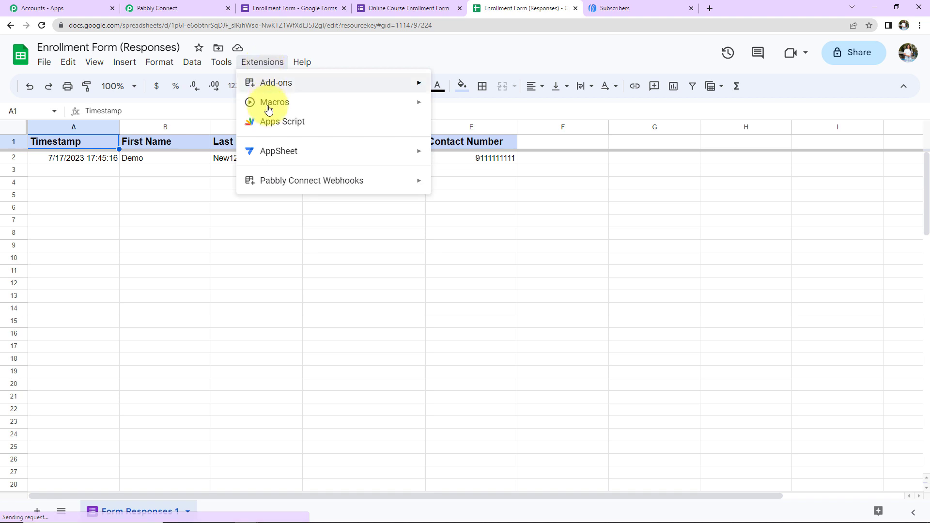
{"action": "mouse_move", "coordinate": [270, 188]}
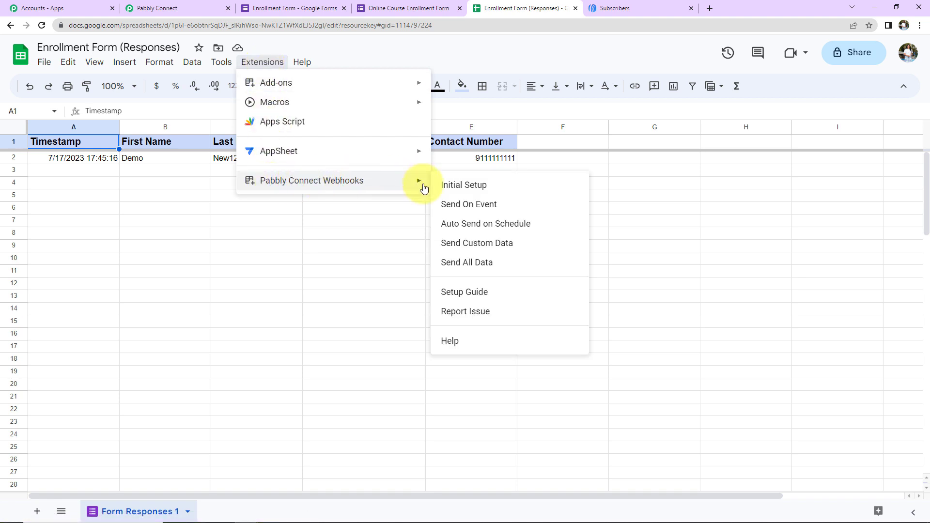
Step: Start the Pabbly Connect Webhooks Initial Setup and paste in the workflow's webhook URL
{"action": "left_click", "coordinate": [463, 188]}
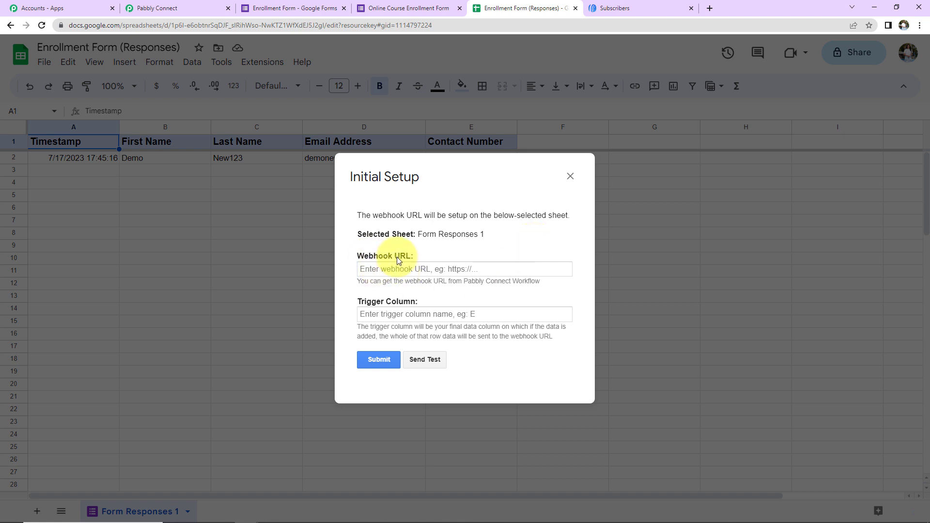
{"action": "left_click", "coordinate": [179, 8]}
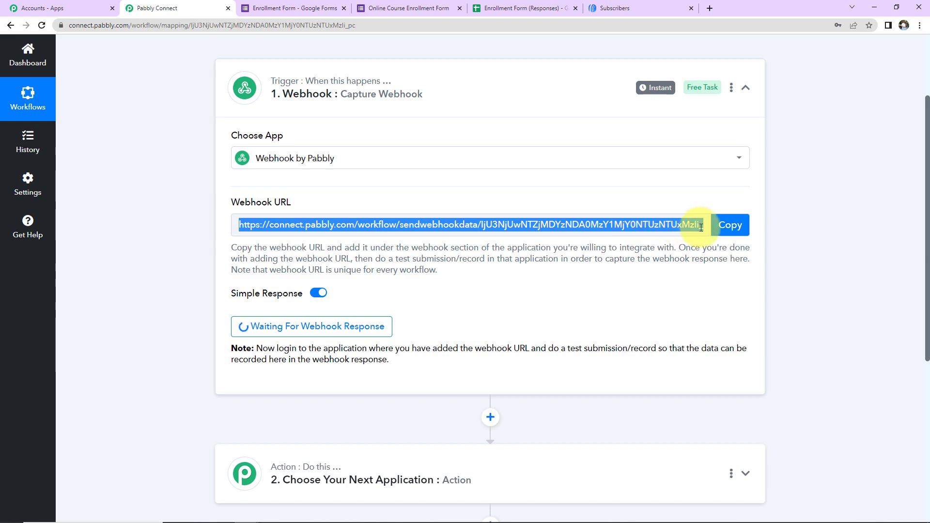
{"action": "left_click", "coordinate": [730, 225]}
{"action": "left_click", "coordinate": [493, 10]}
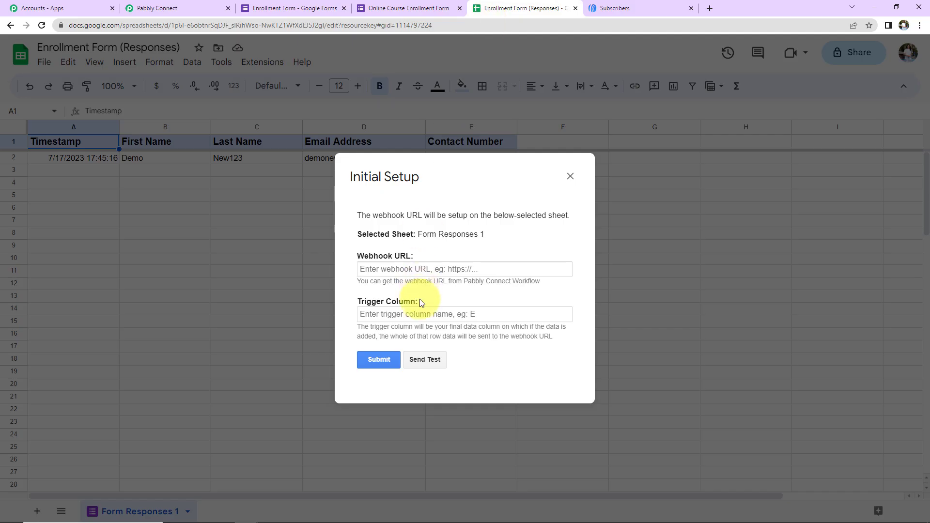
{"action": "left_click", "coordinate": [417, 269]}
{"action": "key", "text": "ctrl+v"}
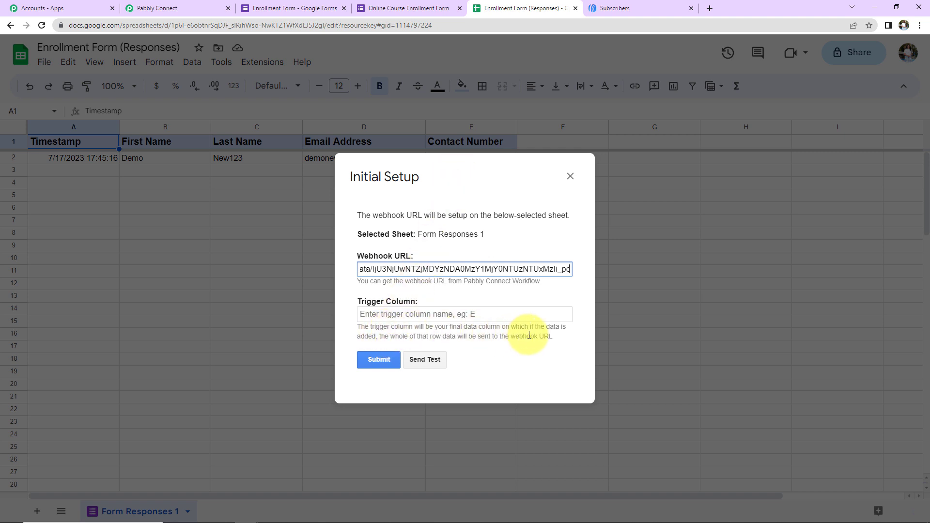
Step: Set trigger column E, submit the setup, and send a test row to the webhook
{"action": "left_click_drag", "start_coordinate": [497, 186], "coordinate": [505, 241]}
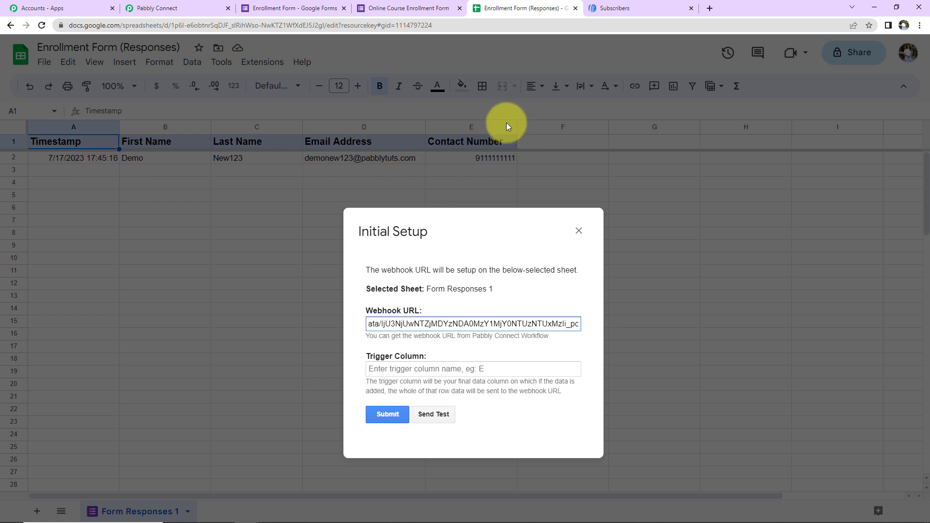
{"action": "left_click", "coordinate": [378, 368]}
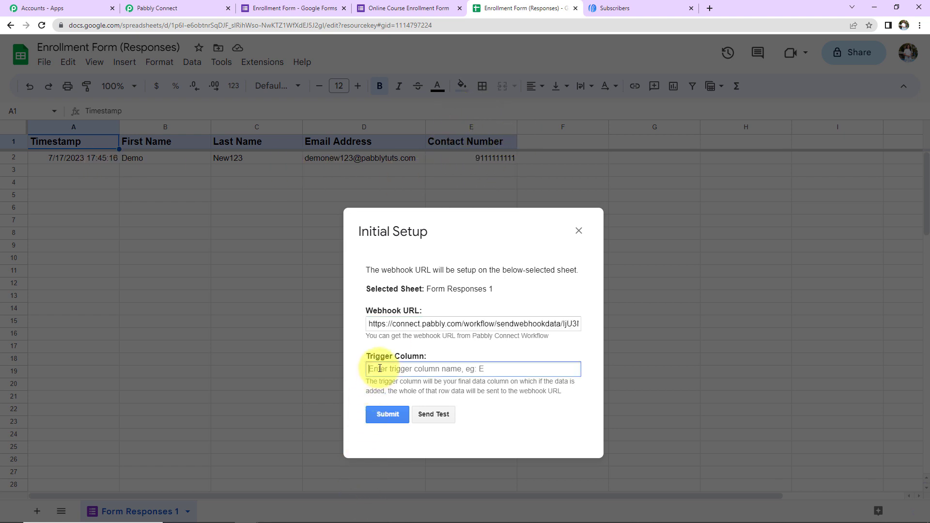
{"action": "type", "text": "E"}
{"action": "left_click", "coordinate": [390, 414]}
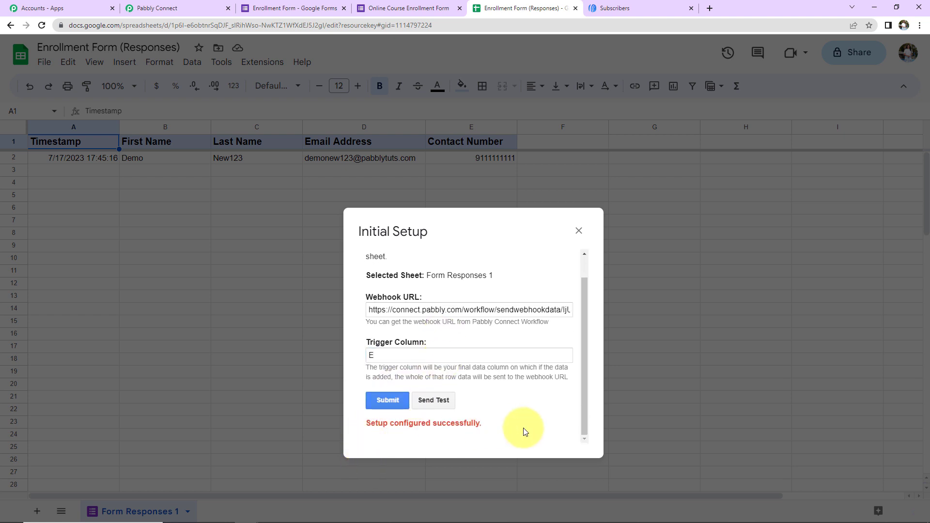
{"action": "left_click", "coordinate": [443, 402]}
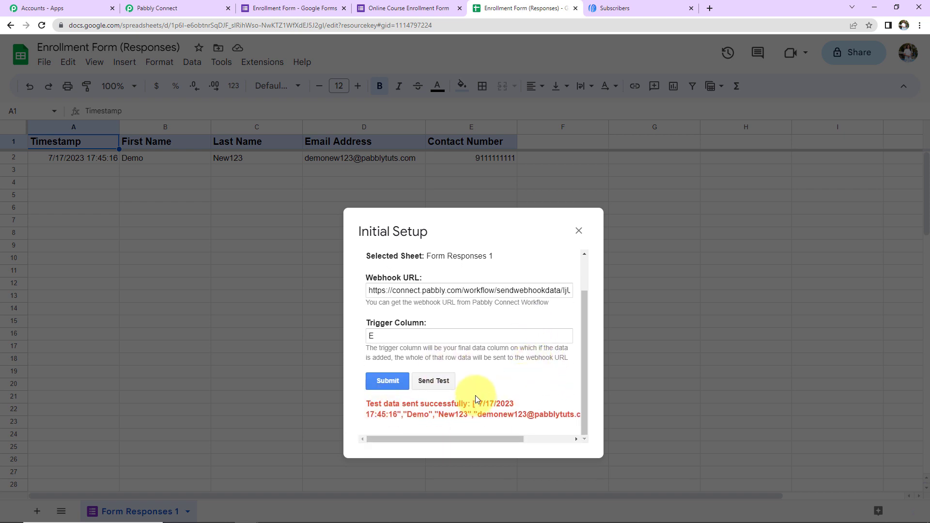
{"action": "left_click", "coordinate": [578, 231]}
{"action": "left_click", "coordinate": [194, 8]}
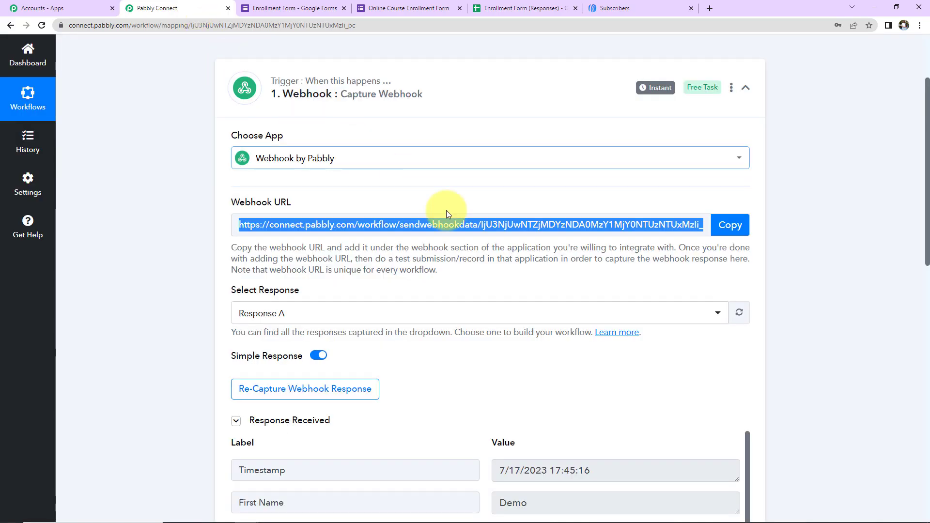
Step: Review the captured Response Received fields, then go back to the Enrollment Form (Responses) sheet
{"action": "scroll", "coordinate": [852, 227], "scroll_direction": "down", "scroll_amount": 5}
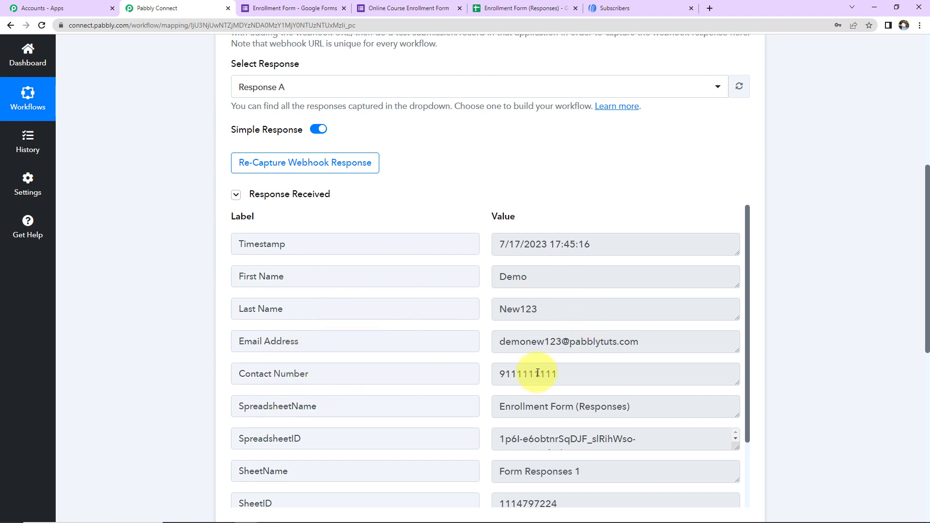
{"action": "scroll", "coordinate": [542, 407], "scroll_direction": "down", "scroll_amount": 1}
{"action": "scroll", "coordinate": [542, 407], "scroll_direction": "down", "scroll_amount": 4}
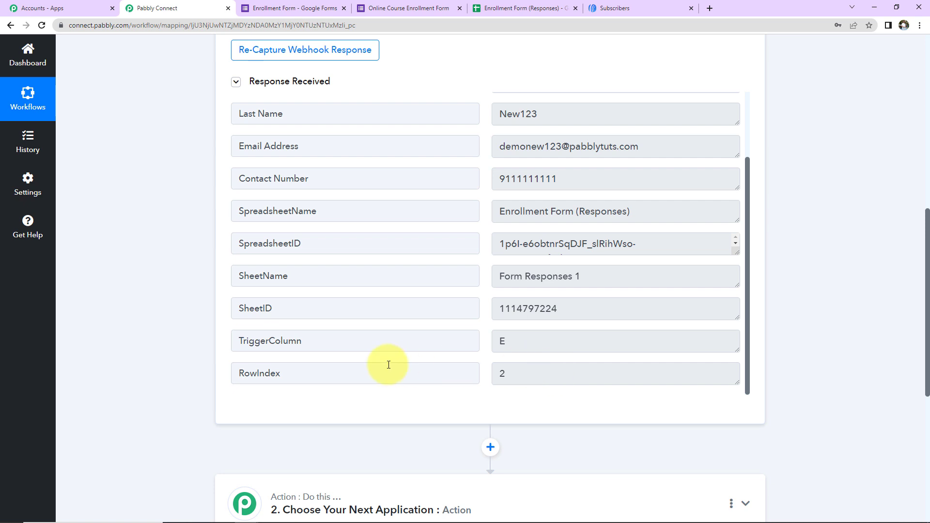
{"action": "left_click", "coordinate": [513, 8]}
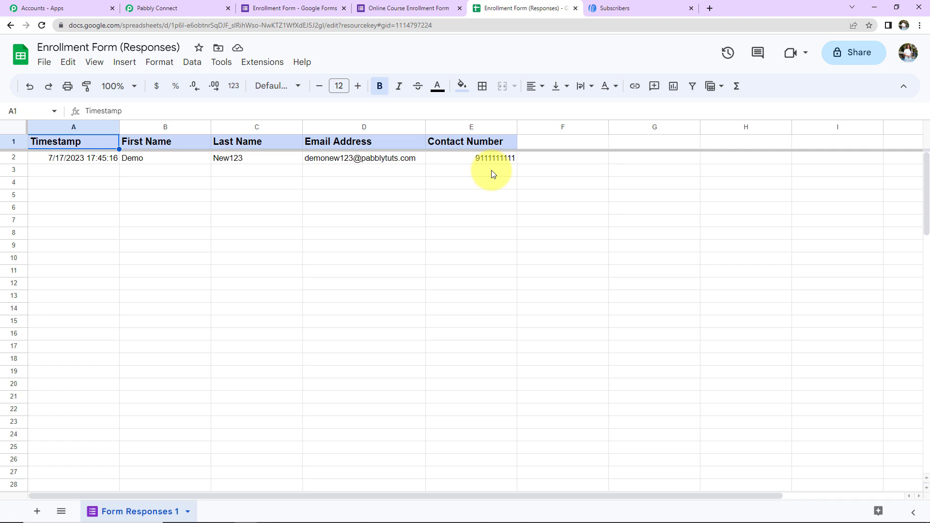
Step: Enable Send On Event for Pabbly Connect Webhooks and confirm its checkmark in Extensions
{"action": "left_click", "coordinate": [266, 64]}
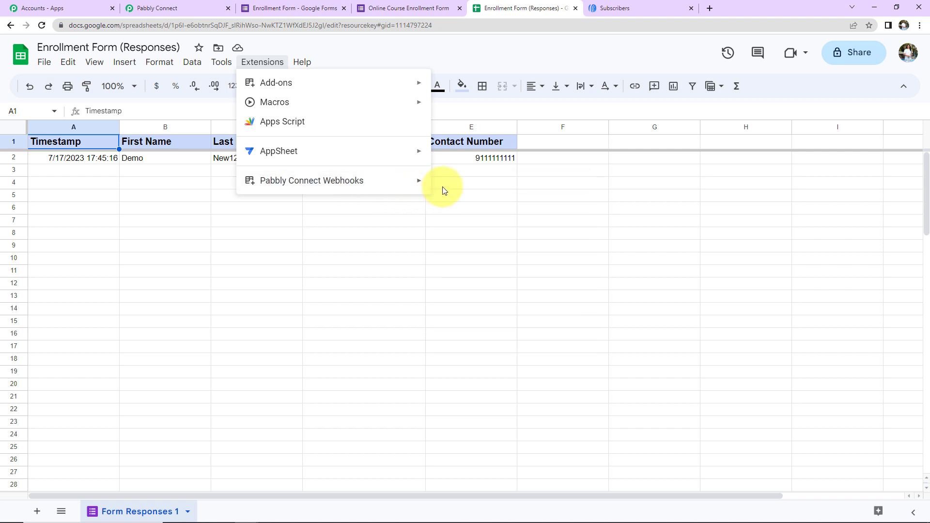
{"action": "mouse_move", "coordinate": [420, 183]}
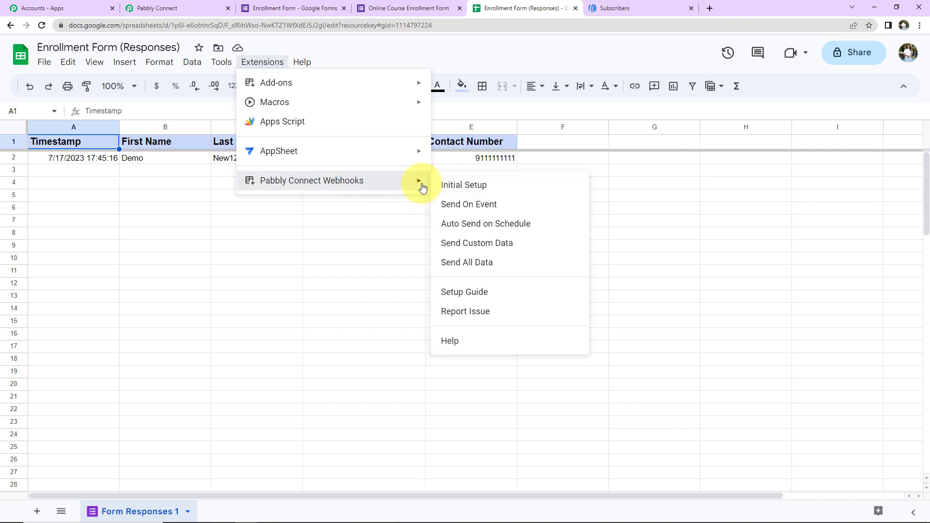
{"action": "left_click", "coordinate": [485, 206]}
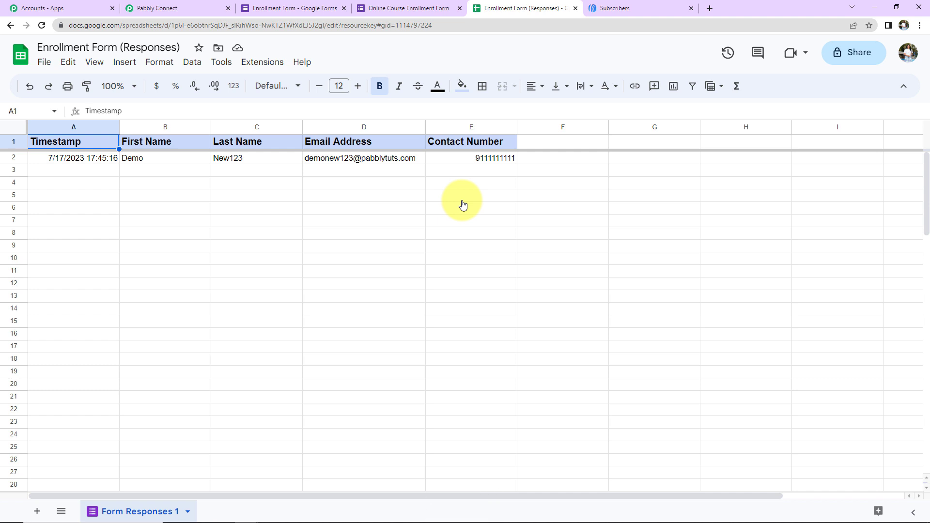
{"action": "left_click", "coordinate": [258, 66]}
{"action": "mouse_move", "coordinate": [307, 181]}
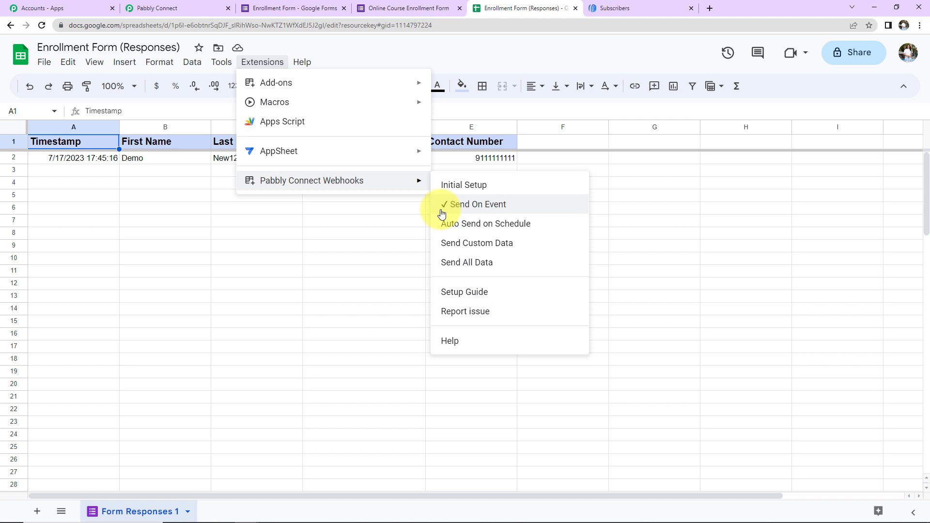
{"action": "left_click", "coordinate": [348, 285]}
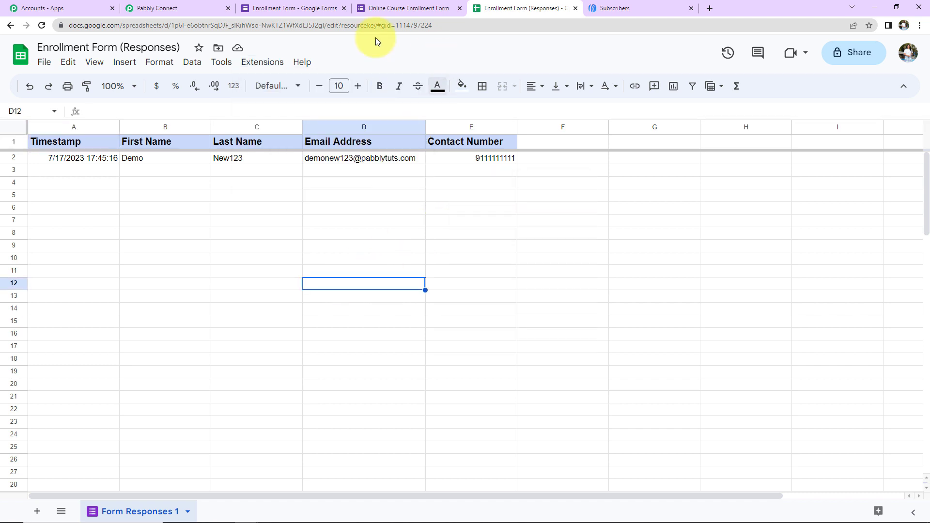
{"action": "left_click", "coordinate": [170, 9]}
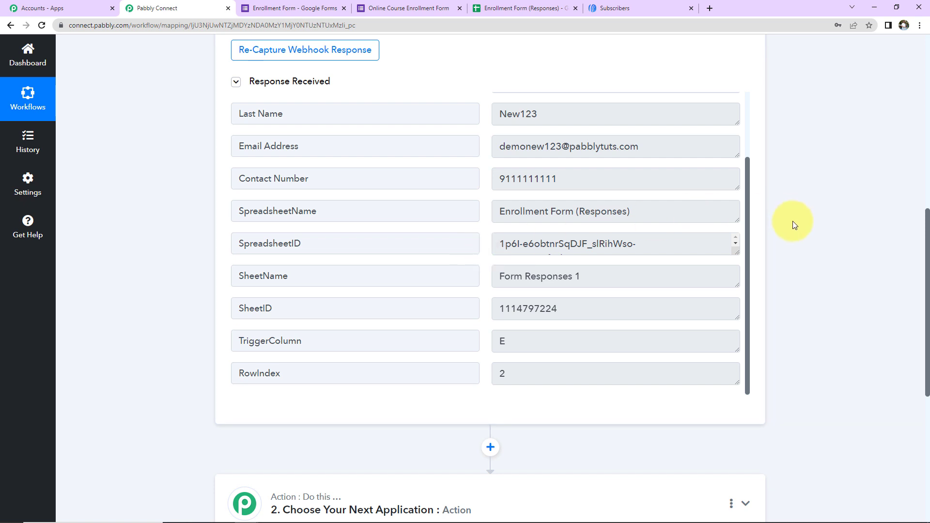
Step: Choose AWeber as the action app with the Add or Update Subscriber event
{"action": "scroll", "coordinate": [794, 224], "scroll_direction": "down", "scroll_amount": 5}
{"action": "scroll", "coordinate": [792, 221], "scroll_direction": "up", "scroll_amount": 5}
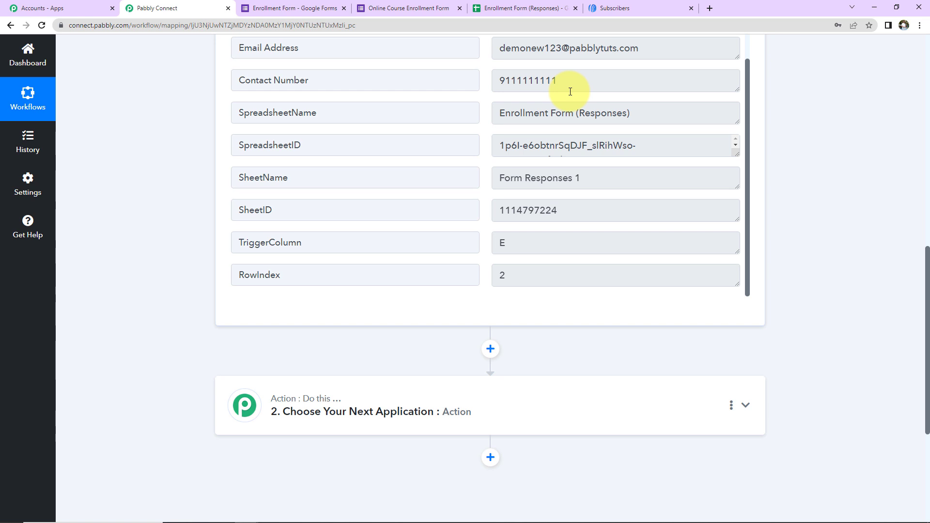
{"action": "scroll", "coordinate": [531, 172], "scroll_direction": "down", "scroll_amount": 2}
{"action": "left_click", "coordinate": [390, 307]}
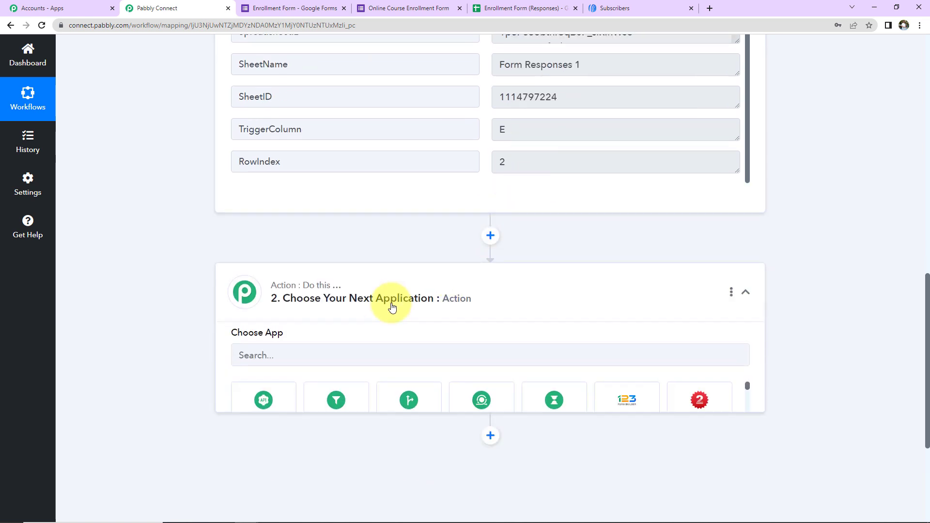
{"action": "left_click", "coordinate": [376, 356]}
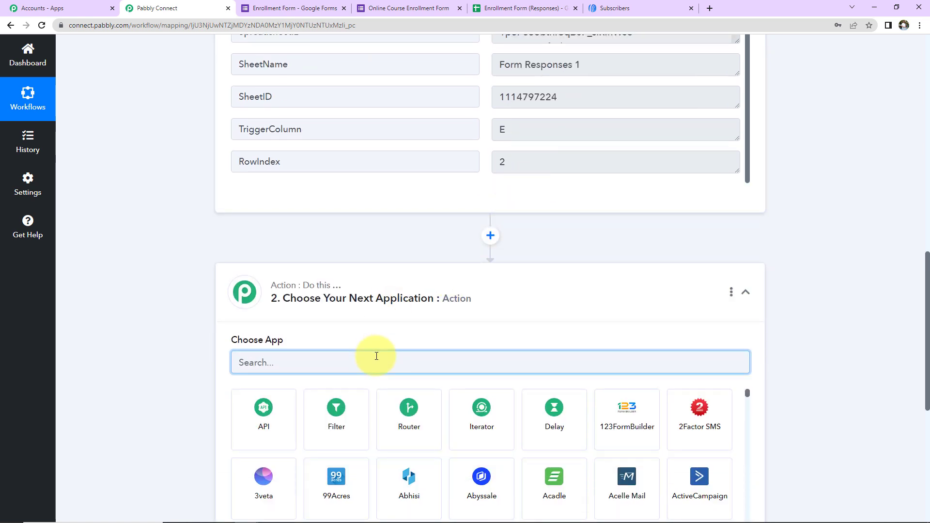
{"action": "type", "text": "awe"}
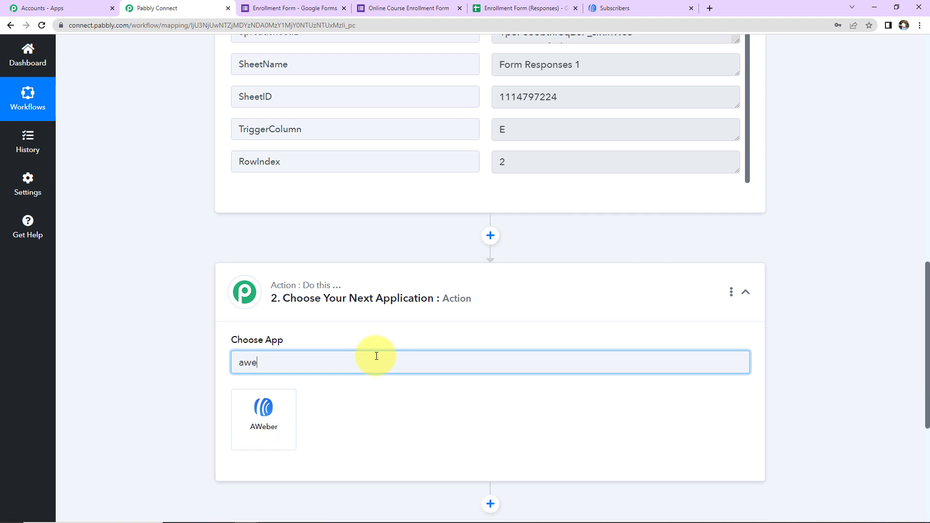
{"action": "left_click", "coordinate": [266, 425]}
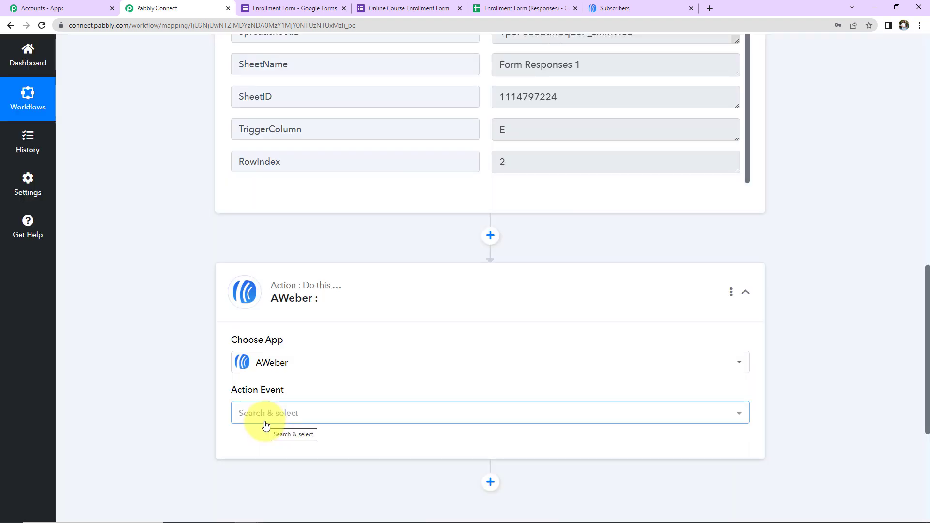
{"action": "left_click", "coordinate": [264, 421]}
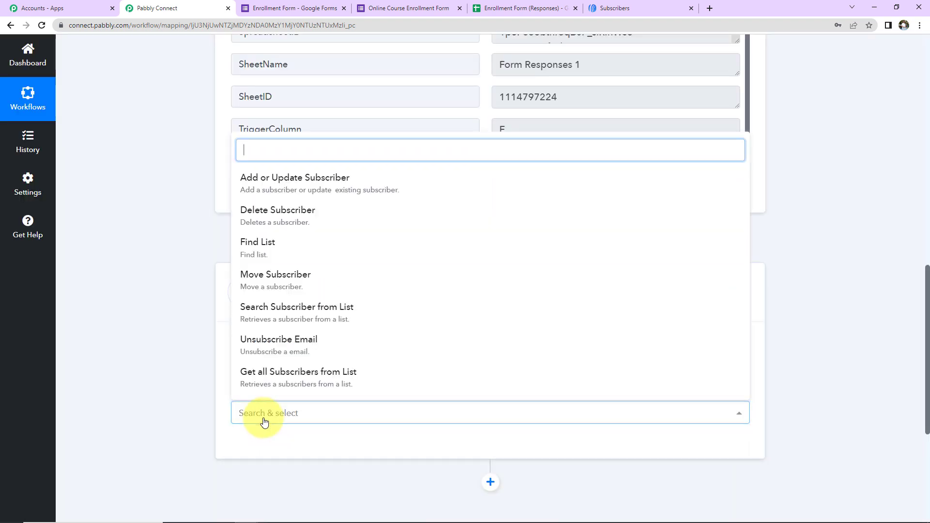
{"action": "left_click", "coordinate": [279, 183]}
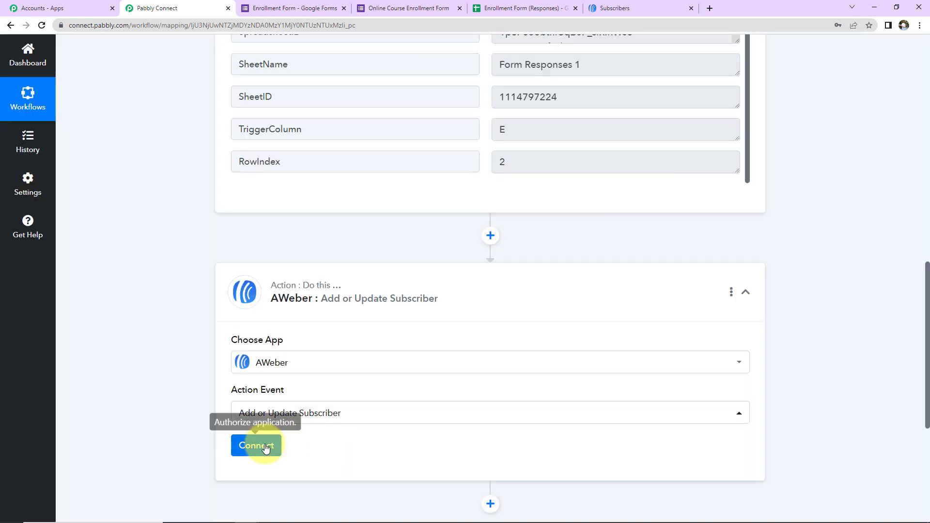
{"action": "left_click", "coordinate": [260, 444]}
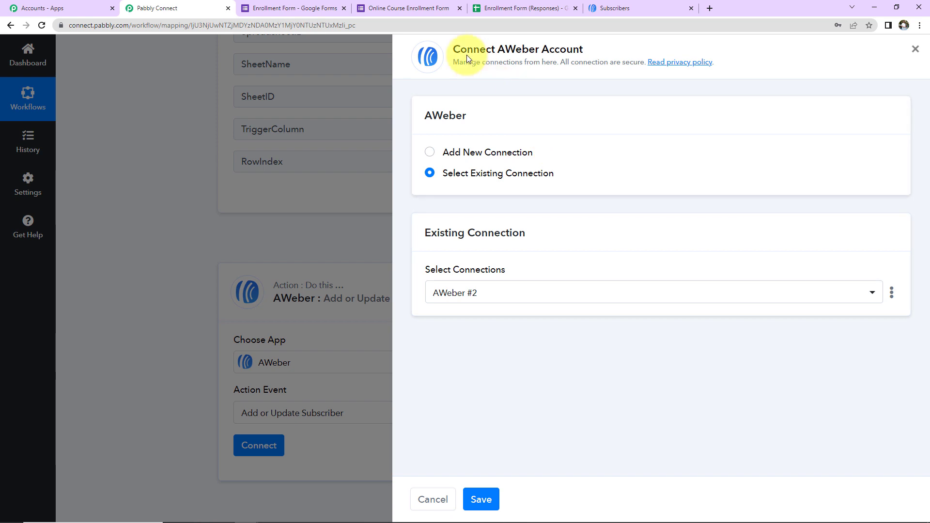
Step: Authorize a new AWeber connection, passing the reCAPTCHA check and allowing Pabbly Connect access
{"action": "left_click_drag", "start_coordinate": [500, 48], "coordinate": [603, 68]}
{"action": "left_click", "coordinate": [428, 153]}
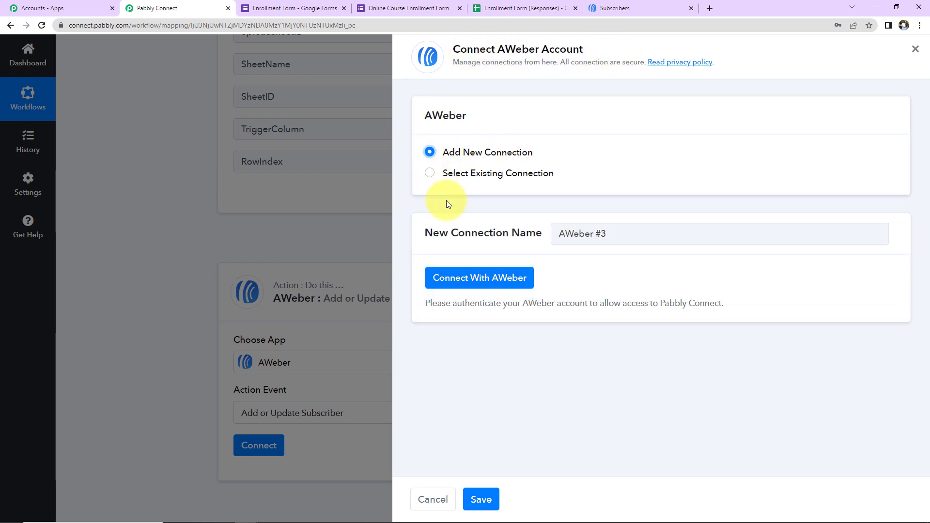
{"action": "left_click", "coordinate": [456, 278]}
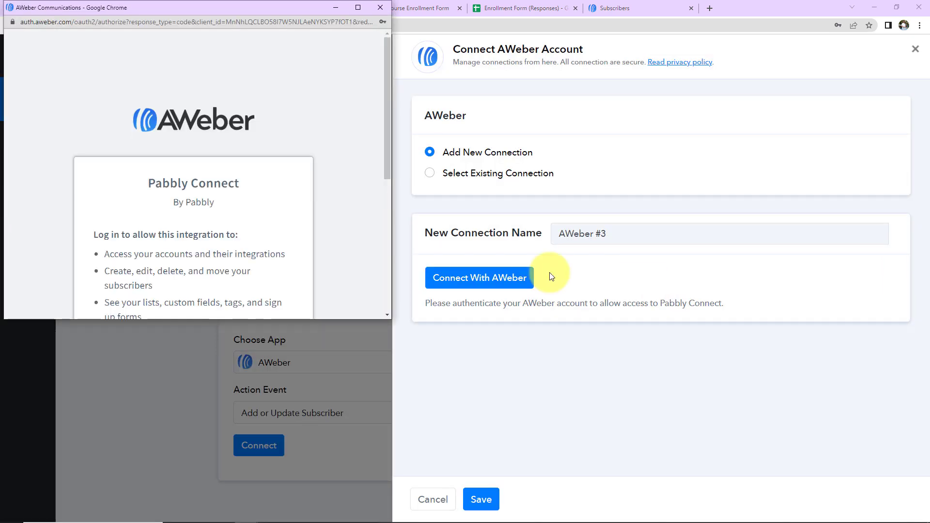
{"action": "scroll", "coordinate": [186, 199], "scroll_direction": "down", "scroll_amount": 5}
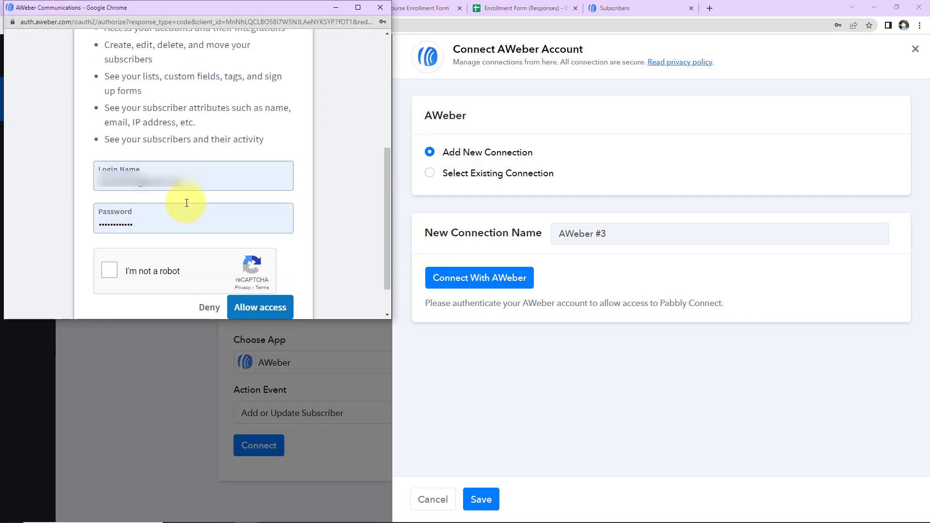
{"action": "scroll", "coordinate": [186, 202], "scroll_direction": "down", "scroll_amount": 1}
{"action": "left_click", "coordinate": [110, 227]}
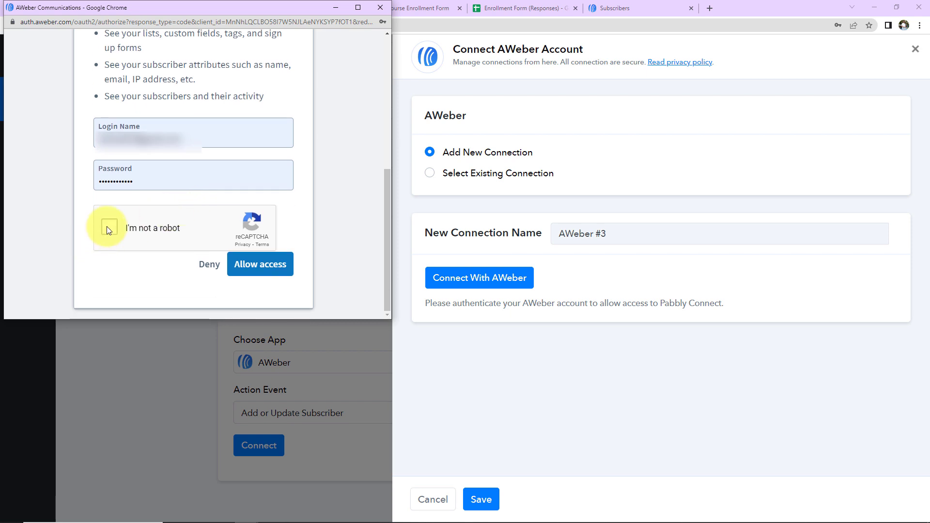
{"action": "left_click", "coordinate": [260, 270]}
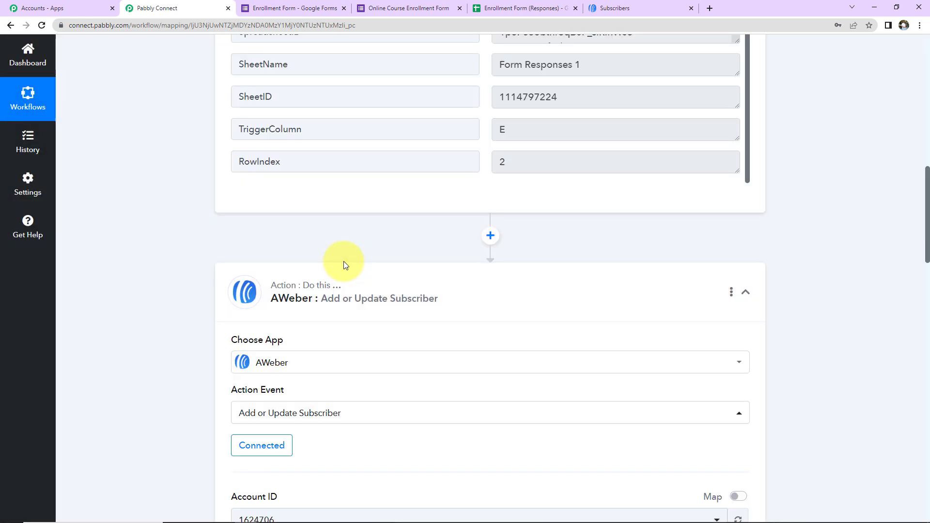
Step: Confirm the AWeber action targets the Integration list and bring up AWeber's Subscribers page
{"action": "scroll", "coordinate": [366, 269], "scroll_direction": "down", "scroll_amount": 5}
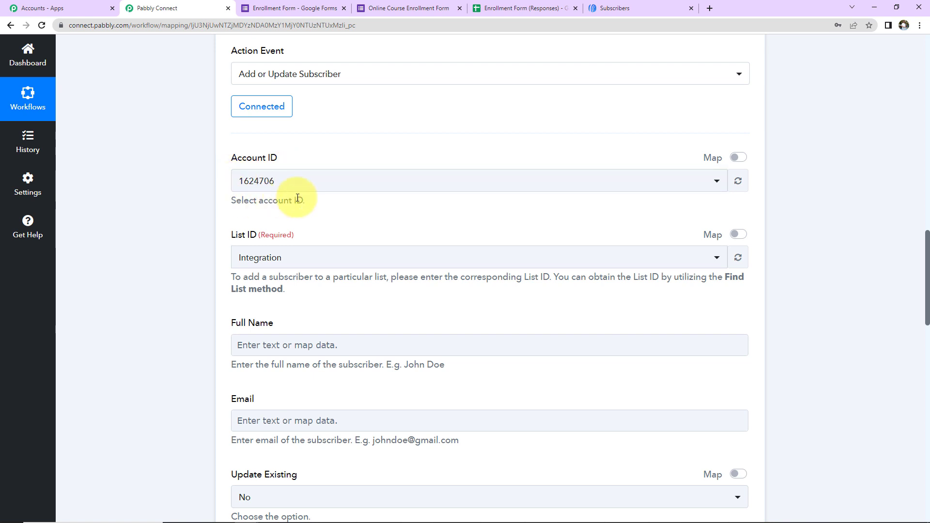
{"action": "scroll", "coordinate": [324, 214], "scroll_direction": "down", "scroll_amount": 2}
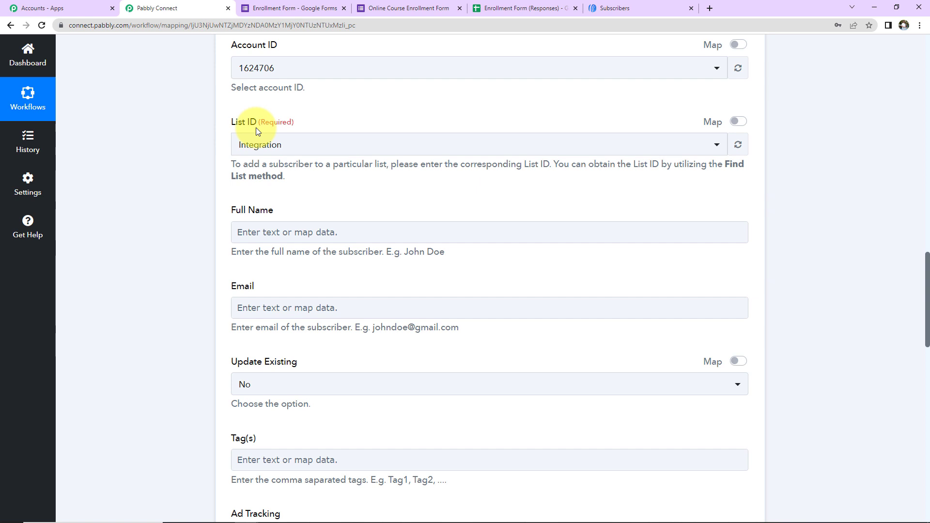
{"action": "left_click", "coordinate": [623, 11]}
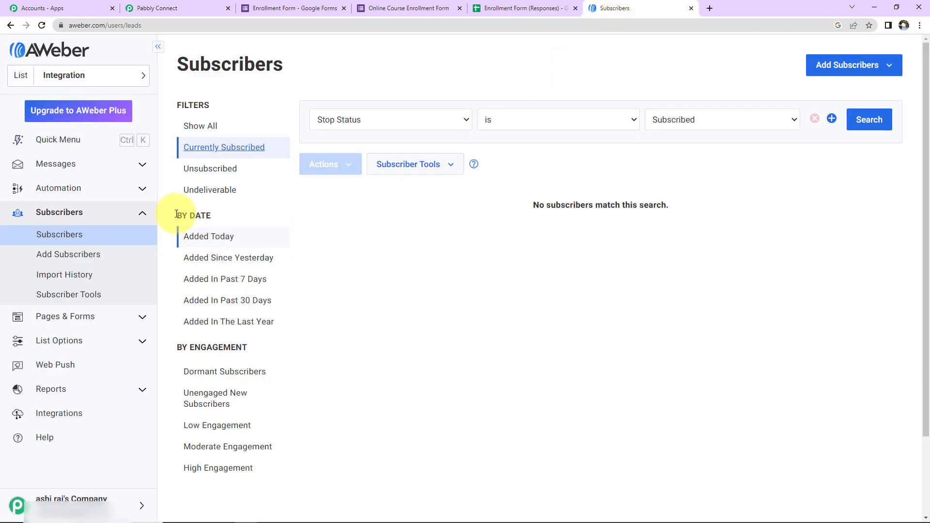
Step: Check the list name 'Integration' in AWeber's List Settings, then return to Pabbly Connect
{"action": "left_click", "coordinate": [52, 339]}
{"action": "left_click", "coordinate": [65, 282]}
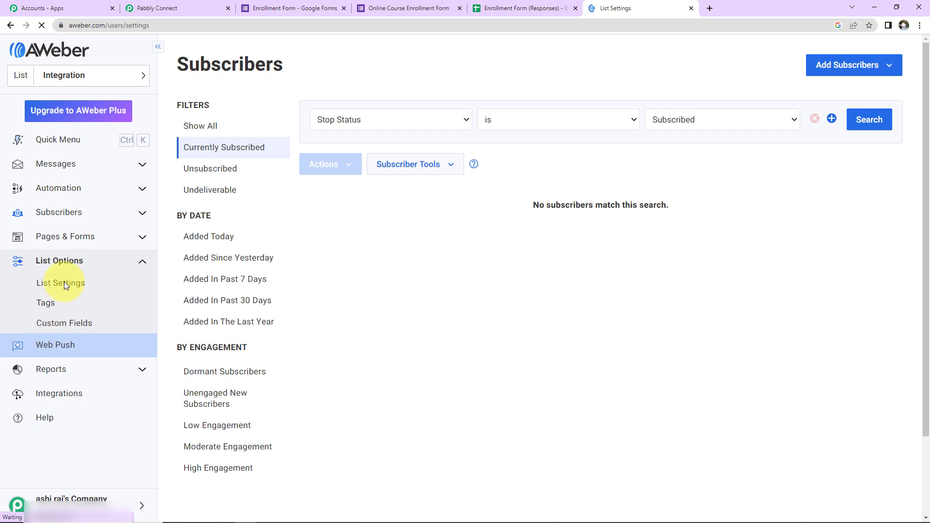
{"action": "left_click_drag", "start_coordinate": [394, 207], "coordinate": [317, 218]}
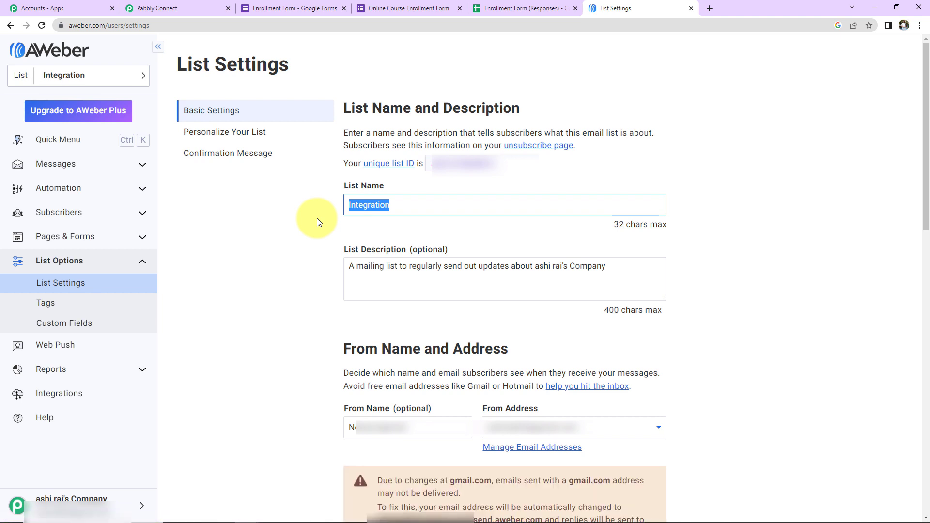
{"action": "left_click", "coordinate": [183, 10]}
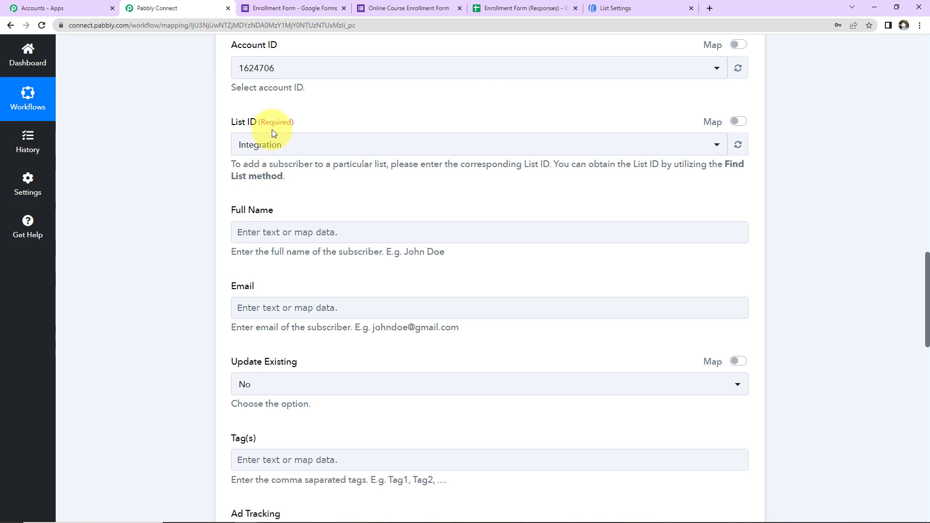
Step: Map the Capture Webhook's First Name and Last Name tokens into the AWeber Full Name field
{"action": "scroll", "coordinate": [304, 189], "scroll_direction": "down", "scroll_amount": 2}
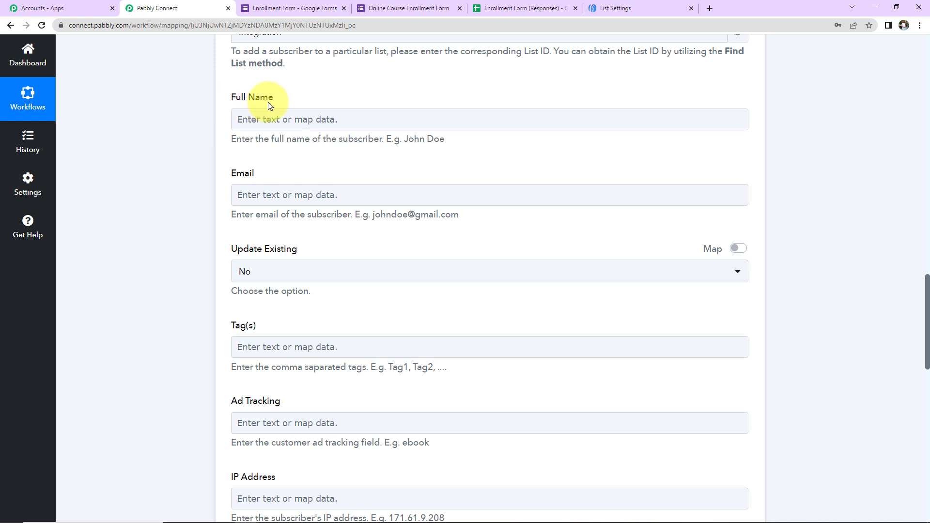
{"action": "left_click", "coordinate": [267, 120]}
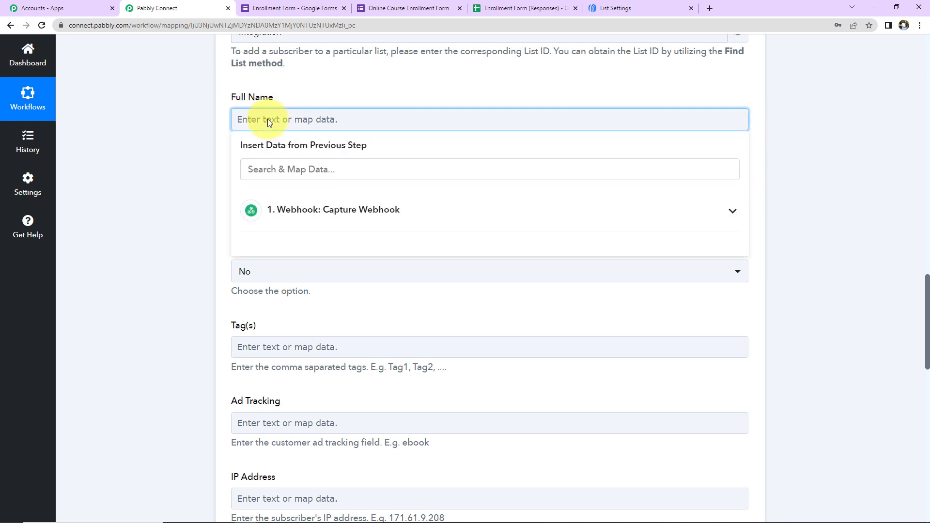
{"action": "left_click", "coordinate": [287, 212]}
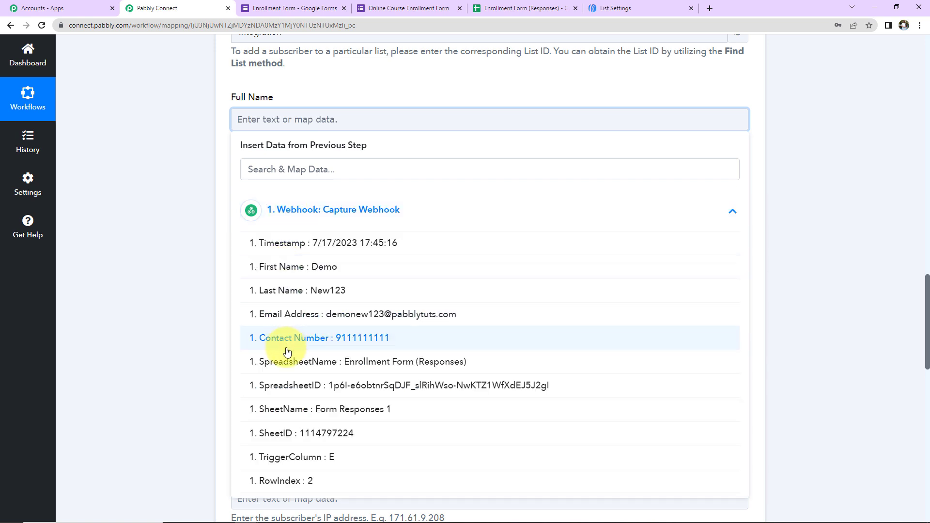
{"action": "left_click", "coordinate": [271, 268]}
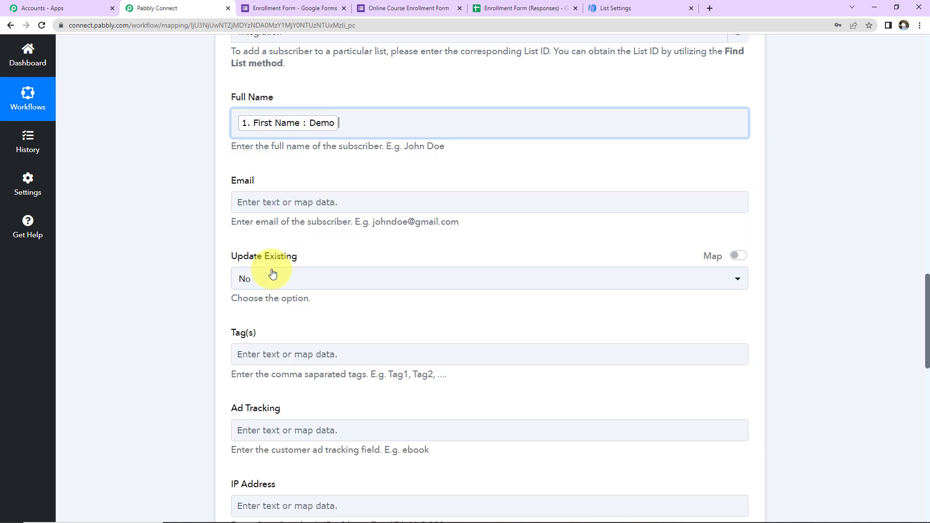
{"action": "left_click", "coordinate": [285, 224]}
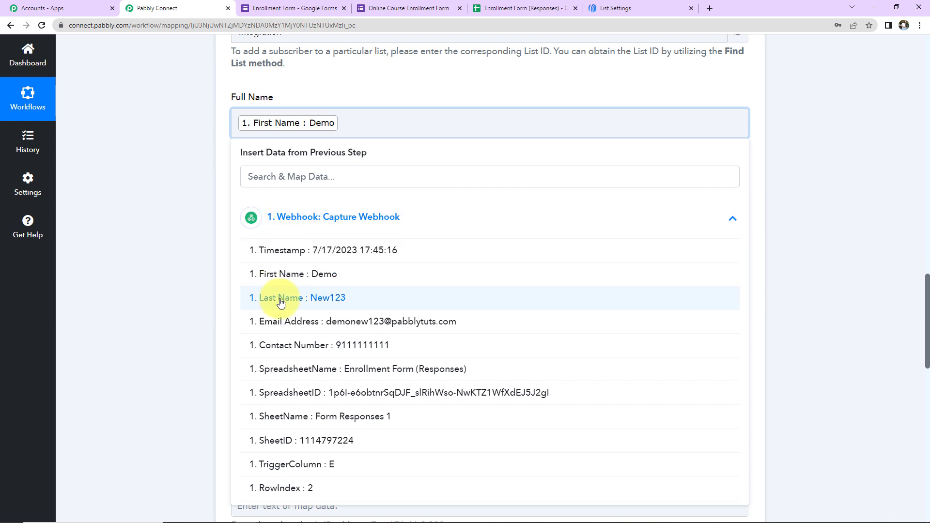
{"action": "left_click", "coordinate": [267, 298]}
{"action": "left_click", "coordinate": [145, 261]}
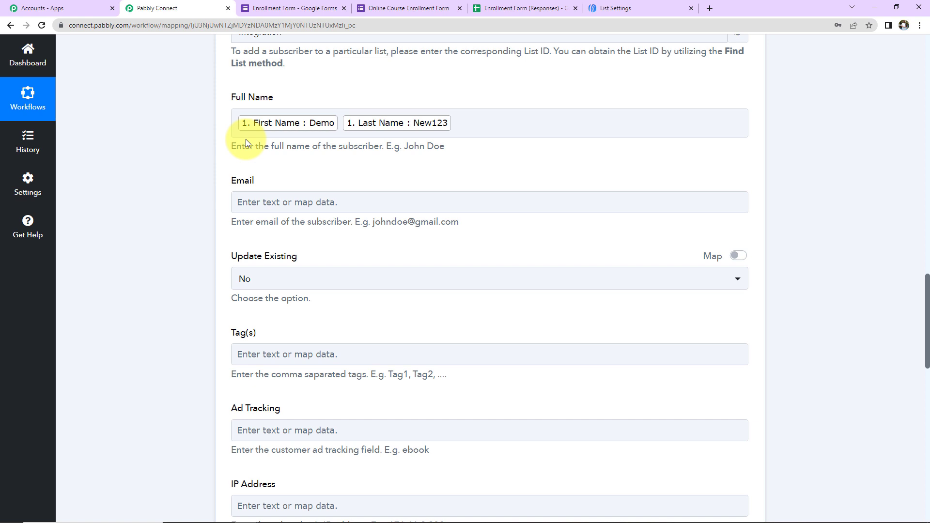
{"action": "left_click", "coordinate": [235, 118]}
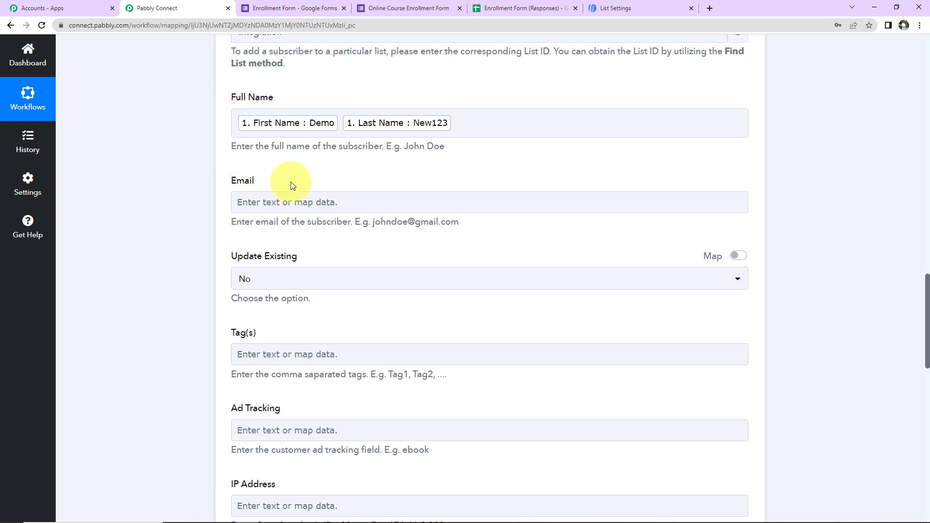
Step: Map the webhook's Email Address value into the AWeber Email field
{"action": "scroll", "coordinate": [290, 182], "scroll_direction": "down", "scroll_amount": 2}
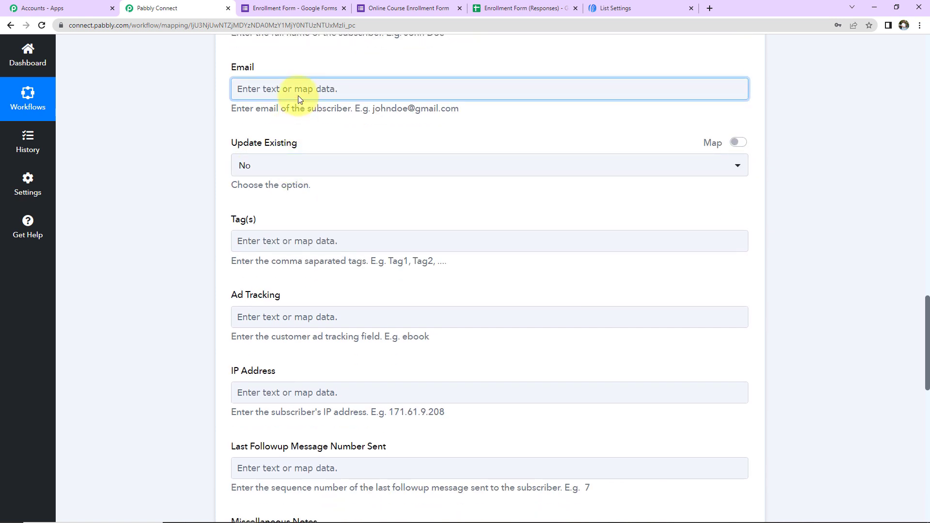
{"action": "left_click", "coordinate": [298, 95]}
{"action": "left_click", "coordinate": [295, 178]}
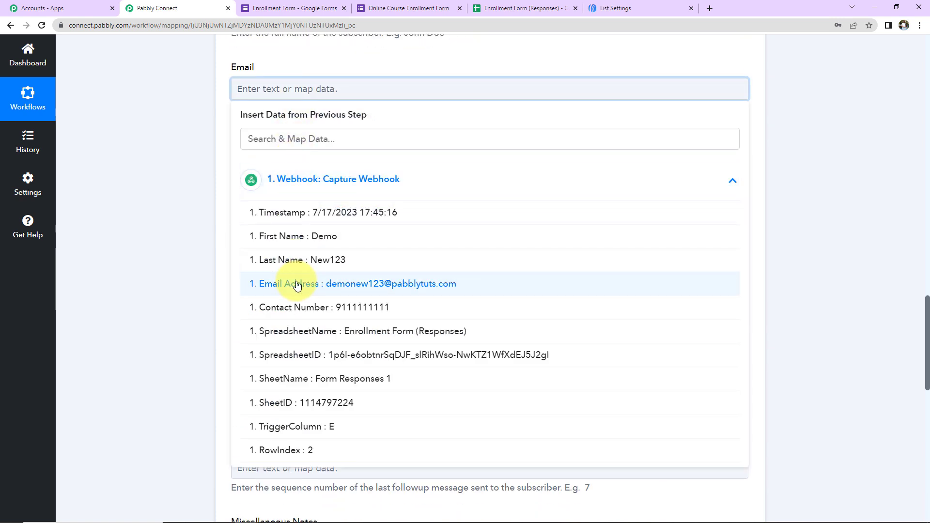
{"action": "left_click", "coordinate": [245, 283]}
{"action": "left_click", "coordinate": [169, 148]}
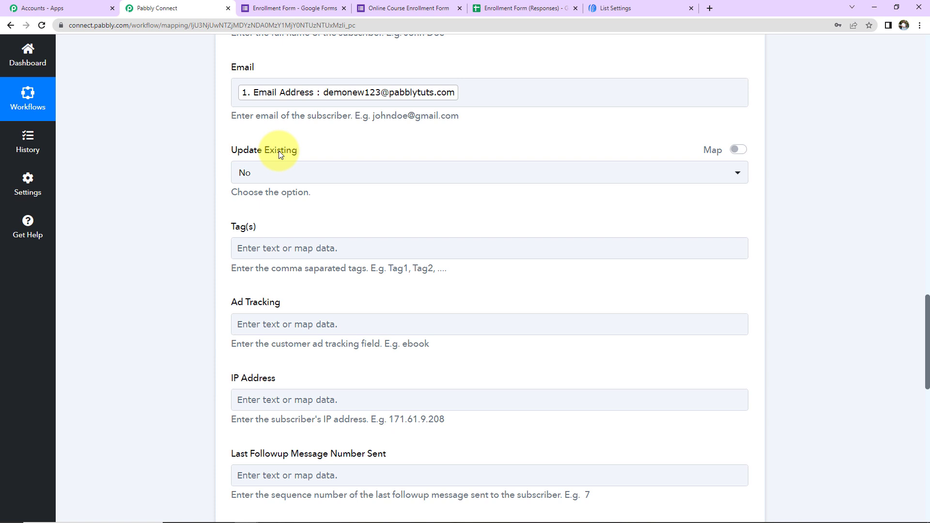
Step: Set Update Existing to Yes and leave Tags, IP Address, DOB and Address blank
{"action": "left_click", "coordinate": [290, 175]}
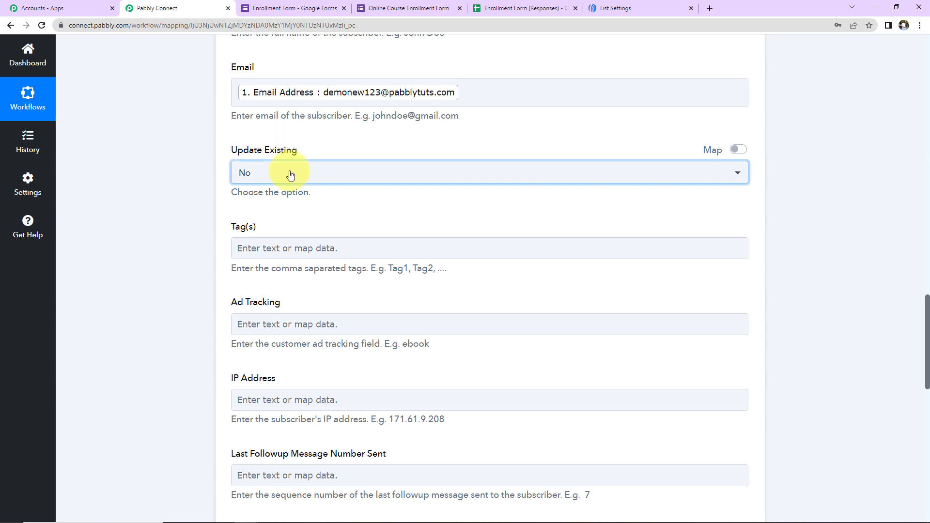
{"action": "left_click", "coordinate": [258, 172]}
{"action": "left_click", "coordinate": [258, 253]}
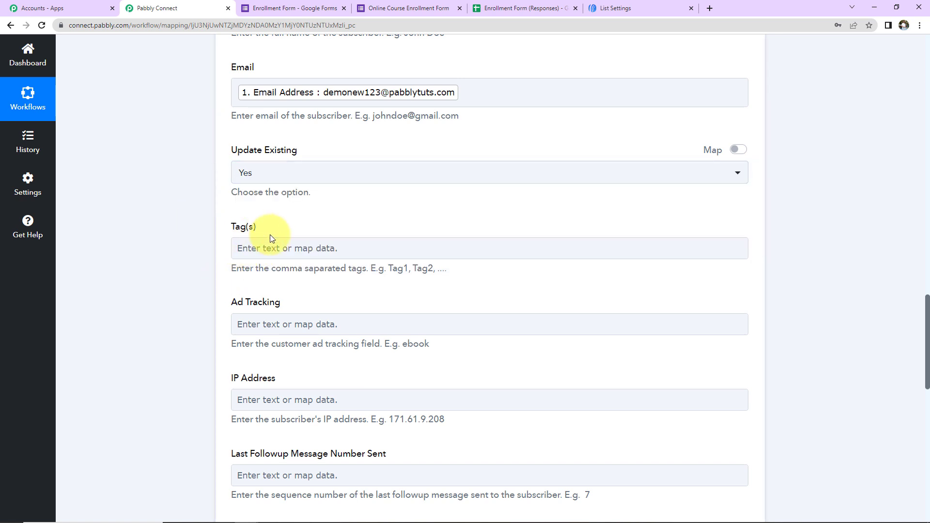
{"action": "left_click", "coordinate": [310, 324]}
{"action": "scroll", "coordinate": [312, 328], "scroll_direction": "down", "scroll_amount": 2}
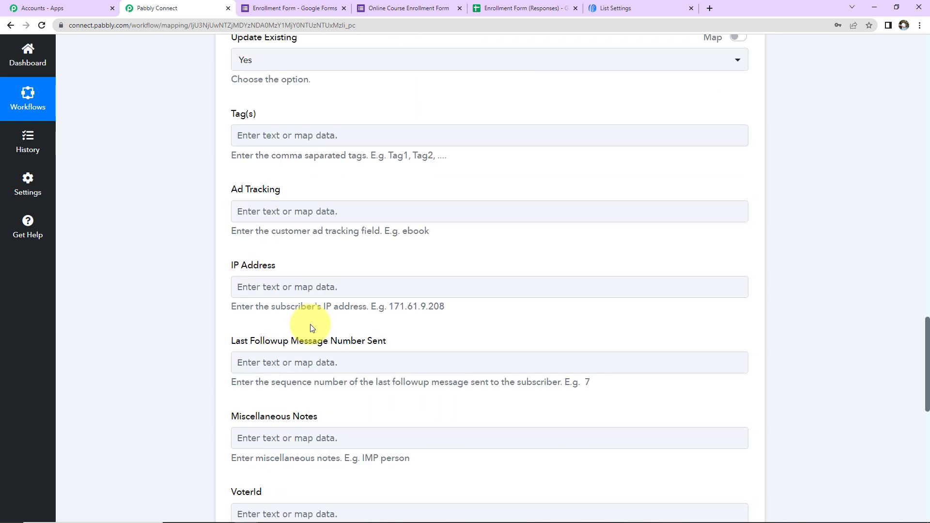
{"action": "scroll", "coordinate": [311, 328], "scroll_direction": "down", "scroll_amount": 4}
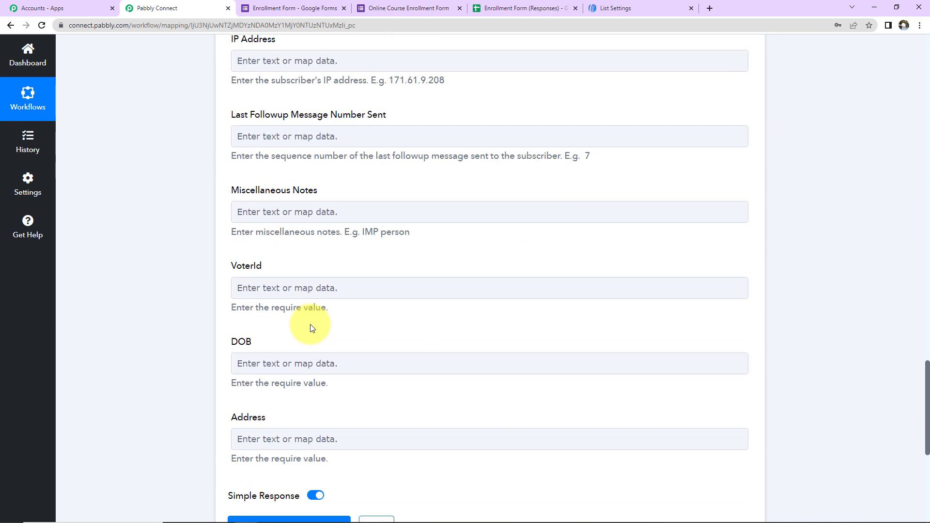
{"action": "scroll", "coordinate": [311, 328], "scroll_direction": "down", "scroll_amount": 2}
{"action": "left_click", "coordinate": [311, 328]}
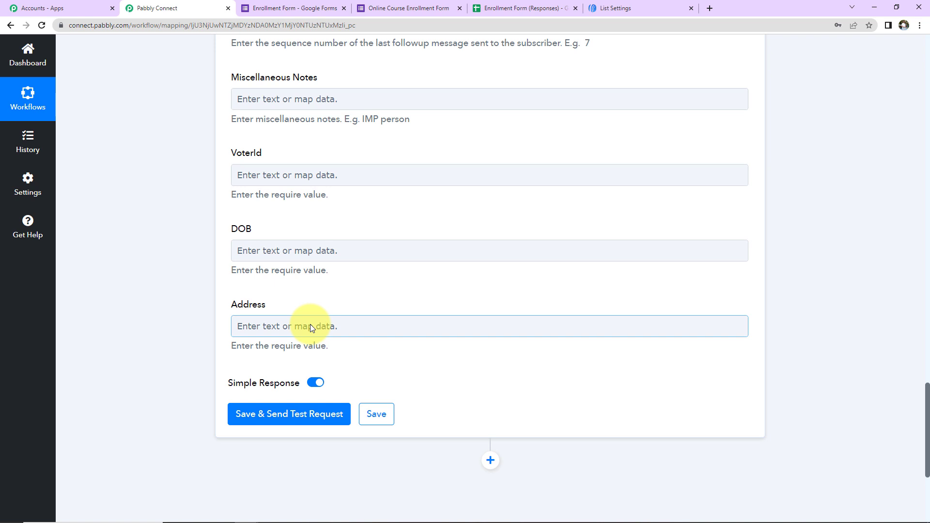
Step: Save the AWeber action and send a test request, which returns HTTP status 201
{"action": "left_click", "coordinate": [297, 415]}
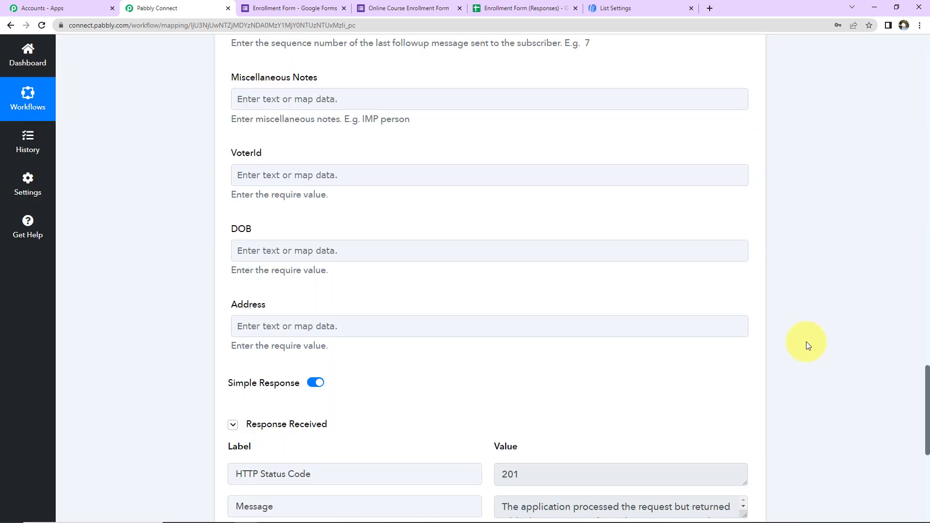
{"action": "scroll", "coordinate": [807, 343], "scroll_direction": "down", "scroll_amount": 4}
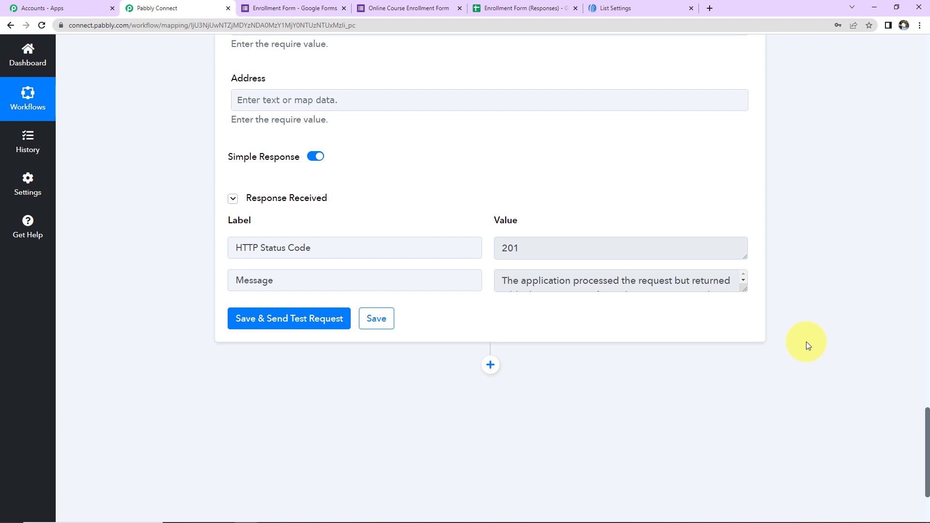
{"action": "left_click", "coordinate": [628, 5]}
Step: Open Subscribers > Subscribers and expand the newest subscriber, added via API, to the Integration list
{"action": "left_click", "coordinate": [71, 210]}
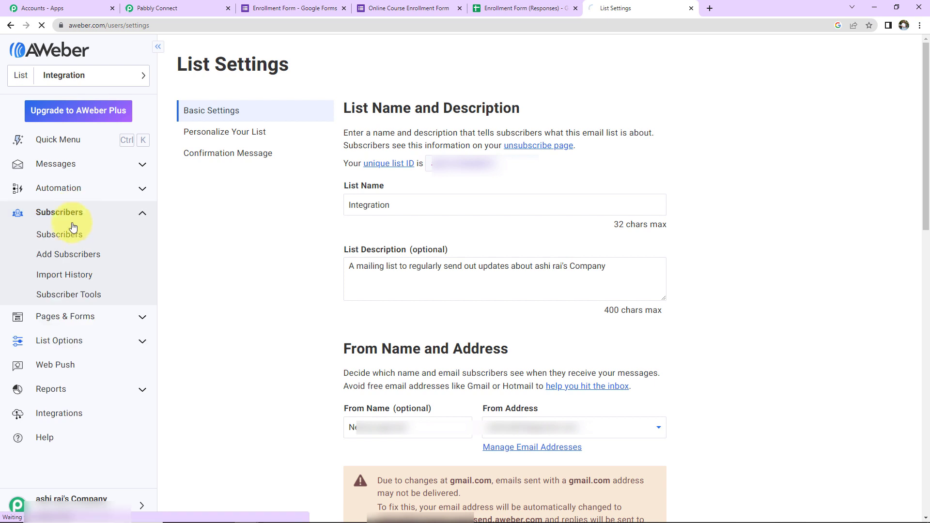
{"action": "left_click", "coordinate": [71, 234]}
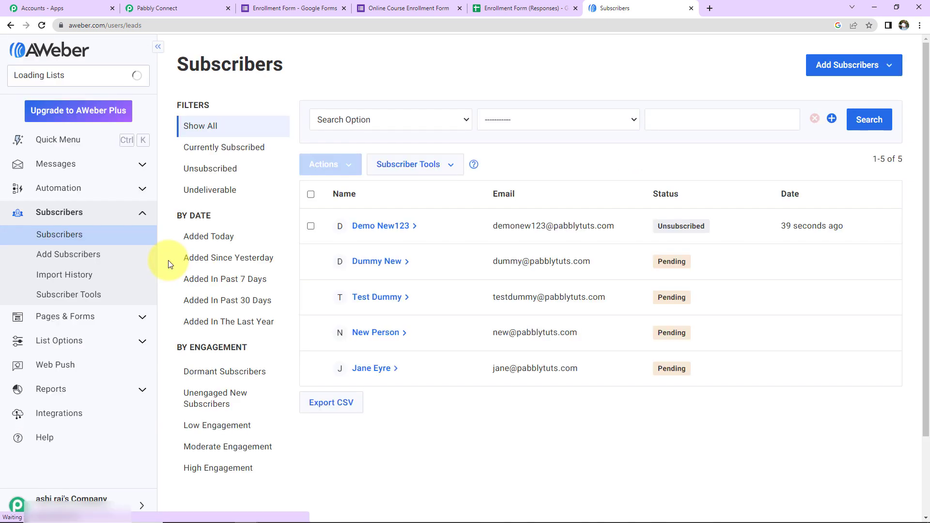
{"action": "left_click", "coordinate": [399, 228]}
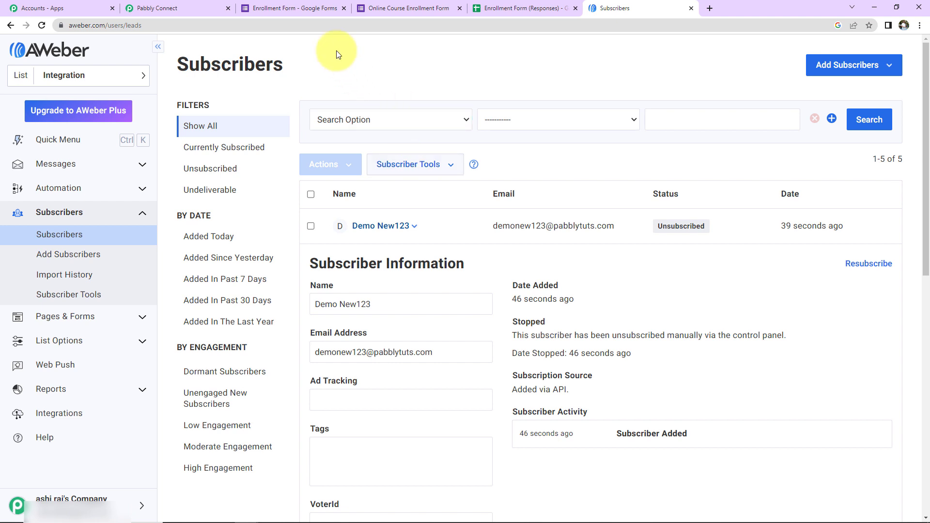
{"action": "left_click", "coordinate": [307, 7]}
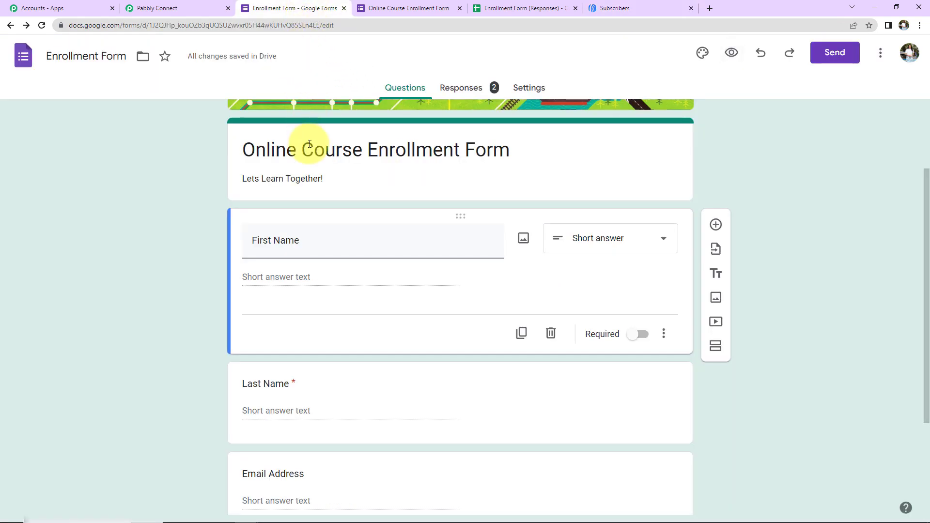
Step: Open the live enrollment form and enter a test first and last name
{"action": "left_click", "coordinate": [732, 52]}
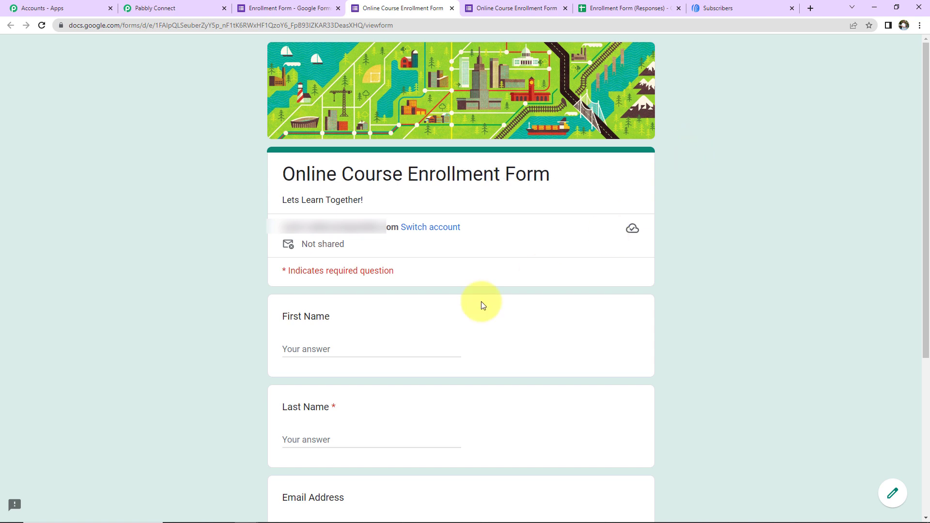
{"action": "scroll", "coordinate": [481, 301], "scroll_direction": "down", "scroll_amount": 2}
{"action": "left_click", "coordinate": [359, 240]}
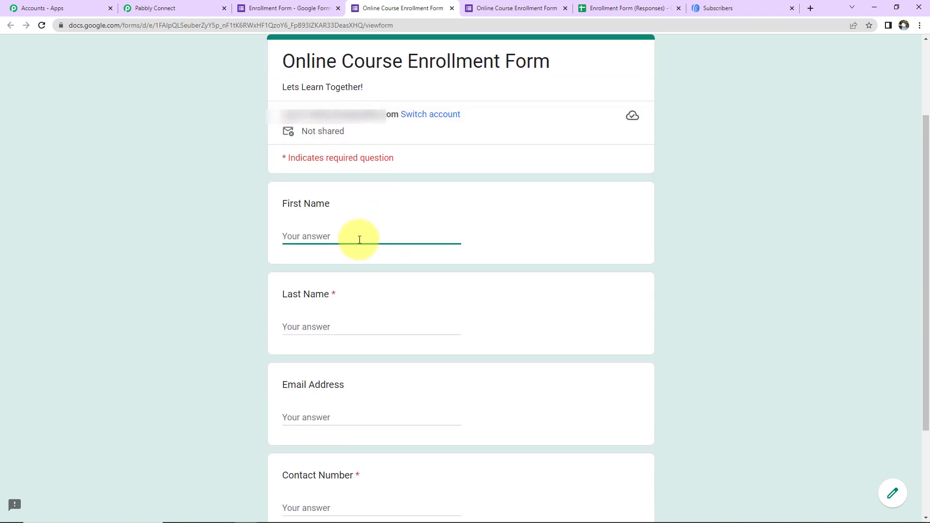
{"action": "type", "text": "Smart"}
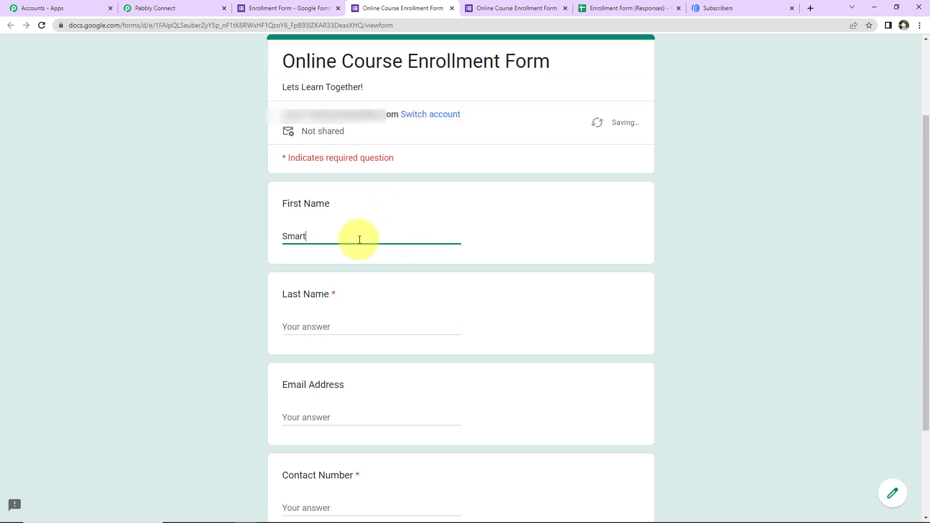
{"action": "key", "text": "Tab"}
{"action": "type", "text": "User2"}
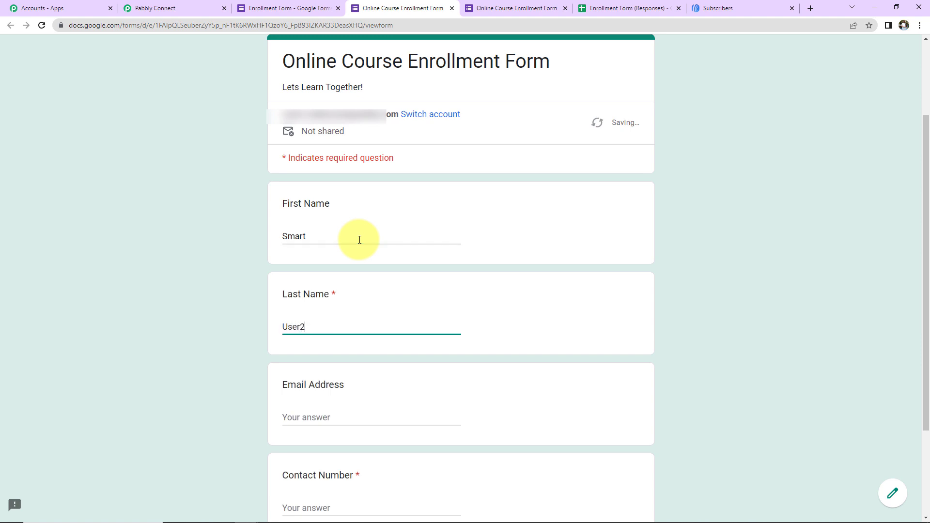
Step: Fill in a test email address and contact number, then submit the response
{"action": "key", "text": "Tab"}
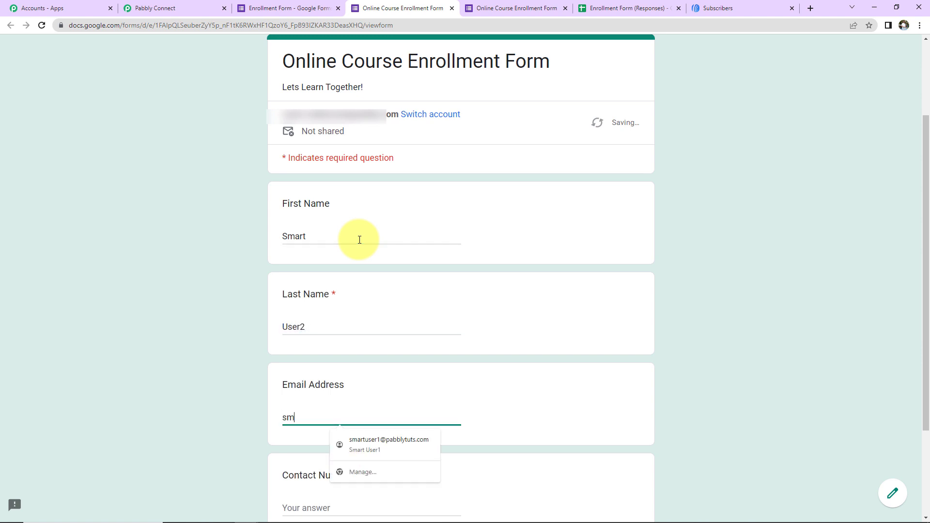
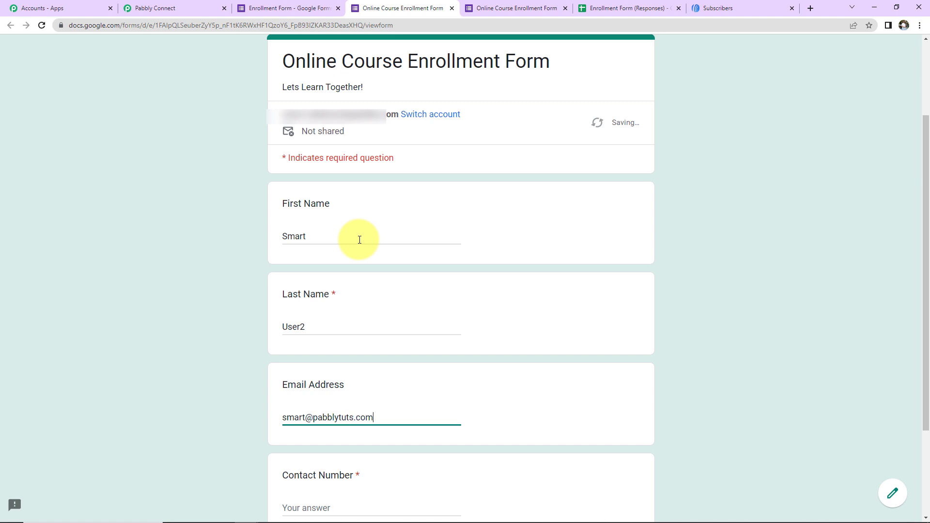
{"action": "key", "text": "Tab"}
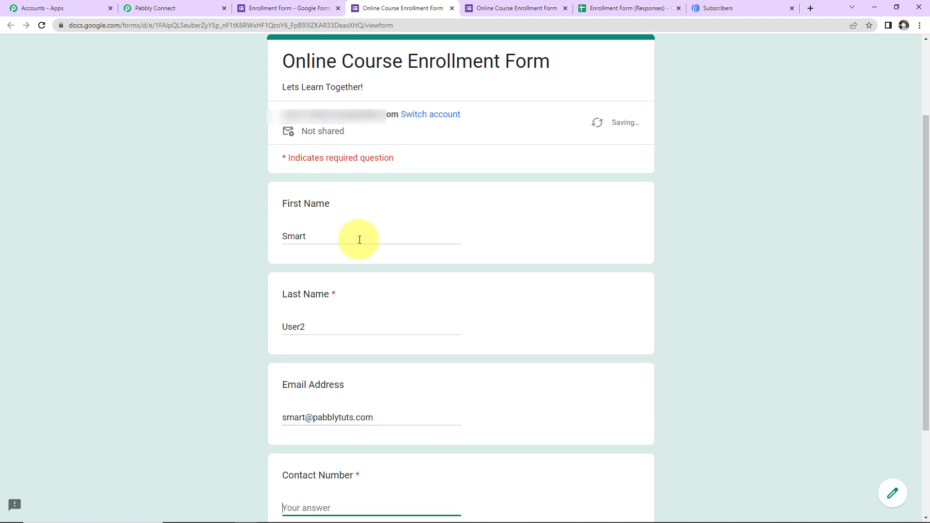
{"action": "type", "text": "9111111111"}
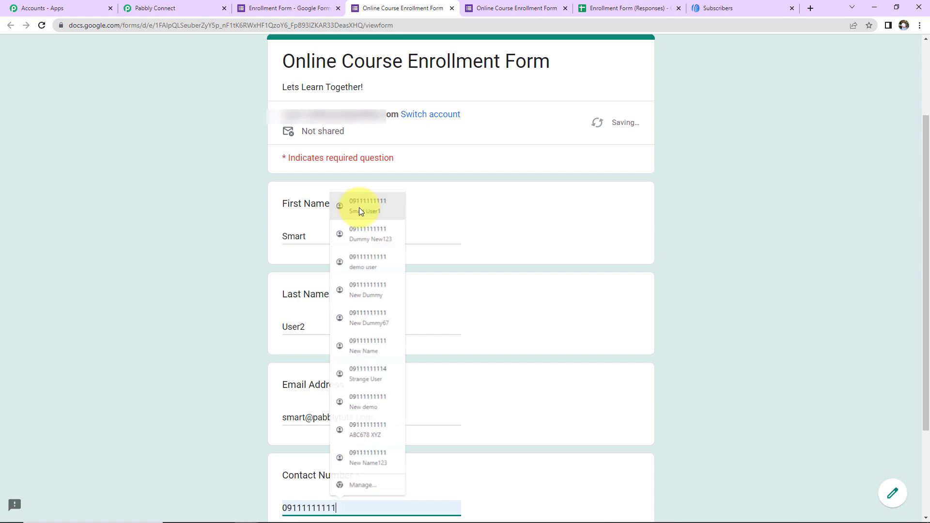
{"action": "left_click", "coordinate": [359, 207]}
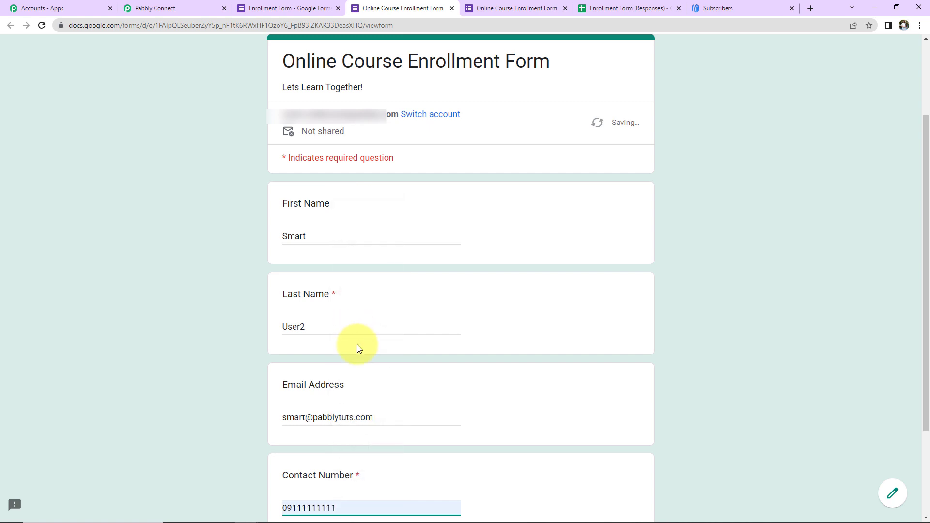
{"action": "scroll", "coordinate": [359, 348], "scroll_direction": "down", "scroll_amount": 3}
{"action": "left_click", "coordinate": [302, 436]}
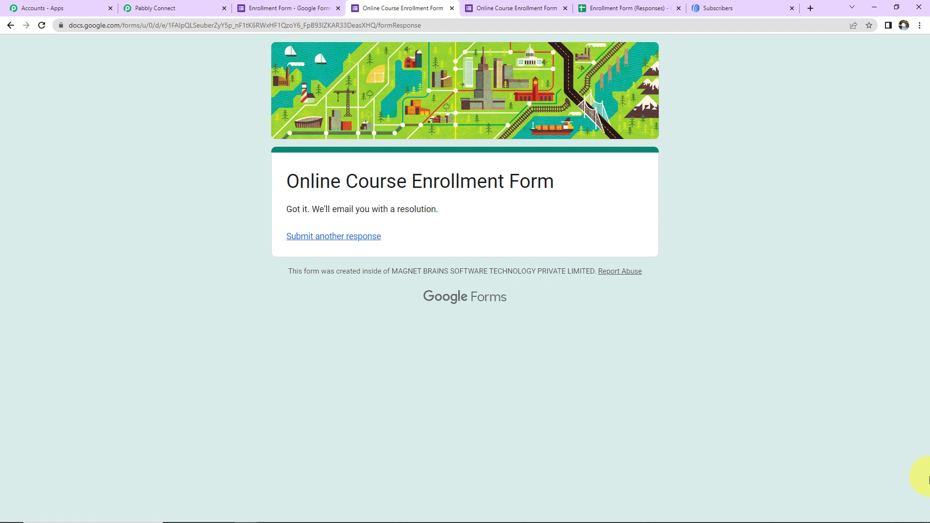
{"action": "left_click", "coordinate": [717, 9]}
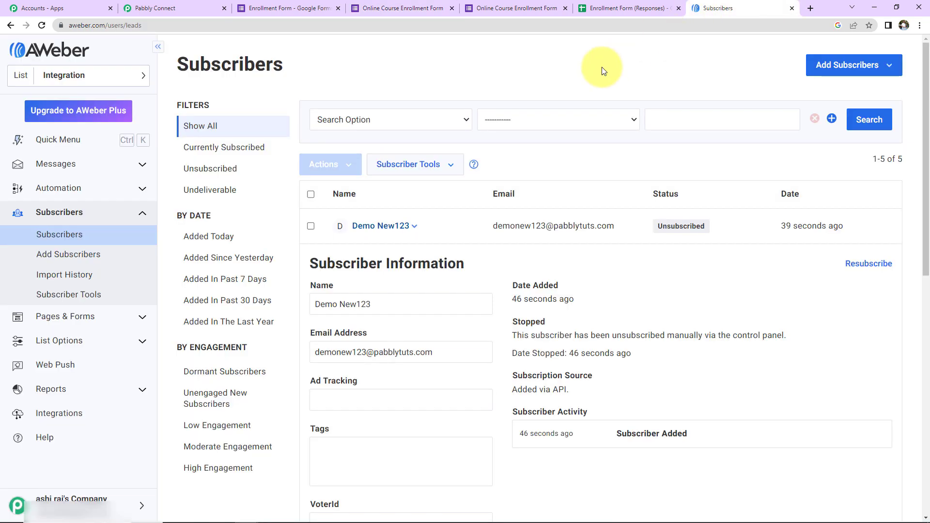
Step: Reload AWeber's Subscribers list to reveal a sixth subscriber from the new submission
{"action": "left_click", "coordinate": [52, 234]}
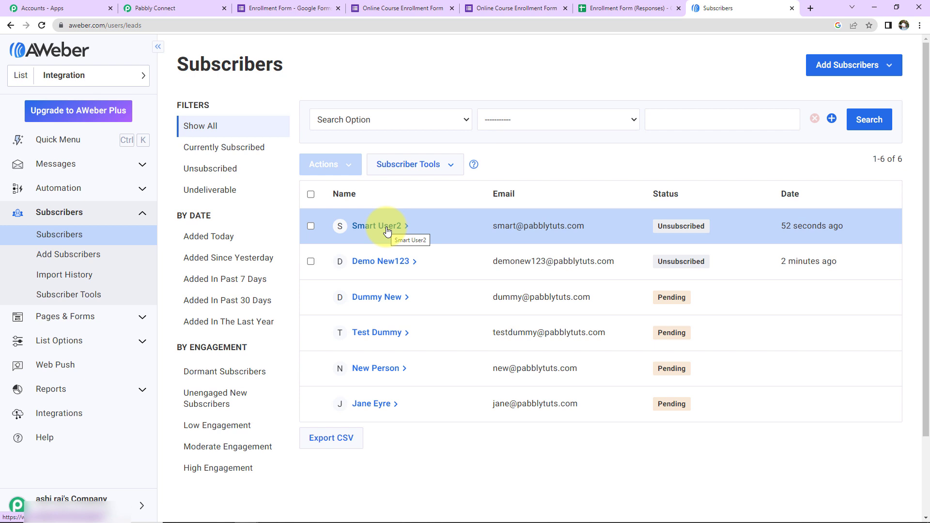
{"action": "left_click", "coordinate": [197, 13]}
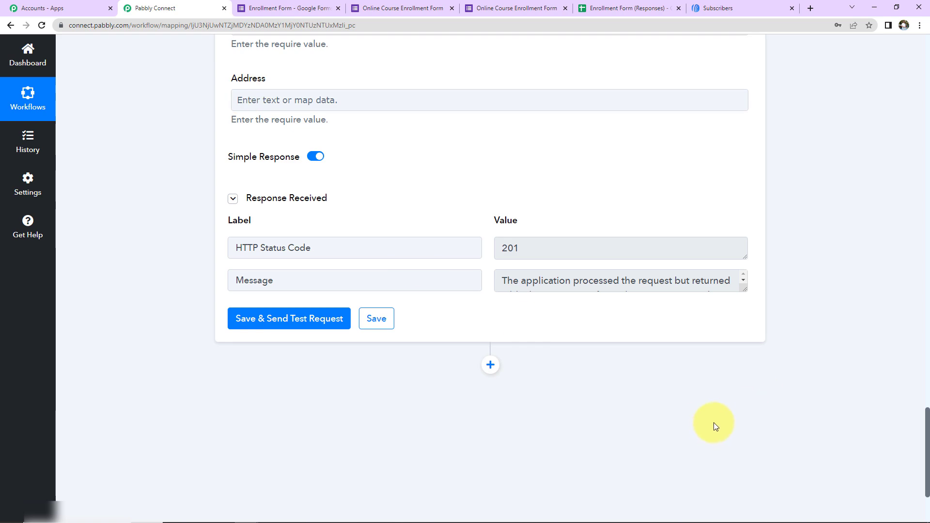
Step: Collapse the Webhook Capture trigger and the AWeber Add or Update Subscriber action
{"action": "scroll", "coordinate": [715, 426], "scroll_direction": "up", "scroll_amount": 15}
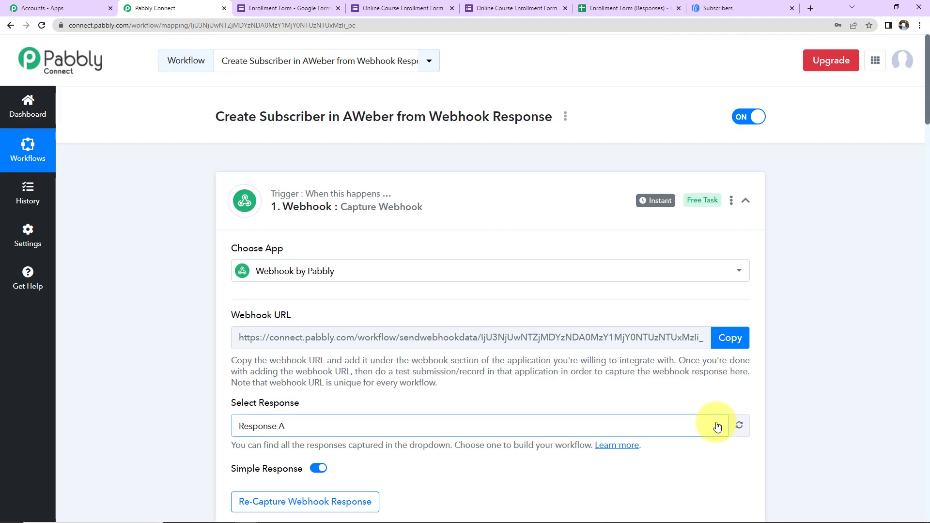
{"action": "left_click", "coordinate": [745, 201]}
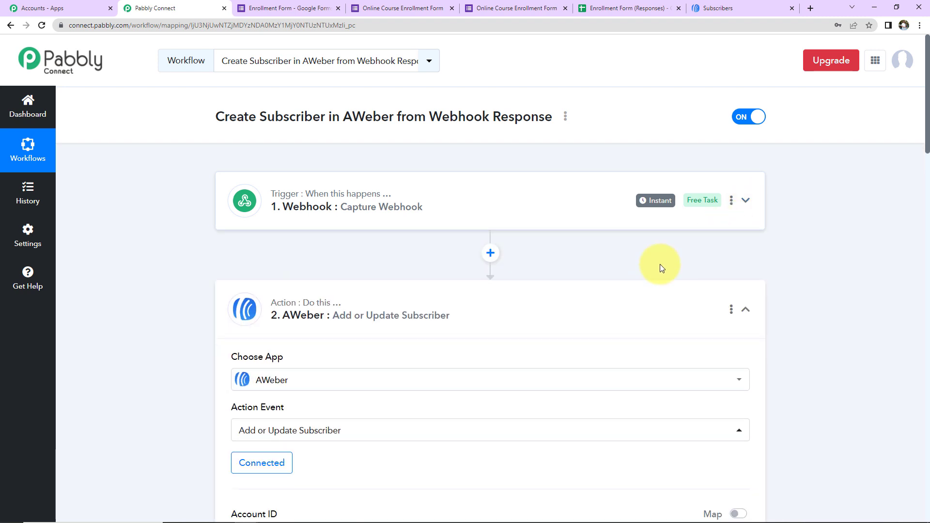
{"action": "left_click", "coordinate": [746, 313]}
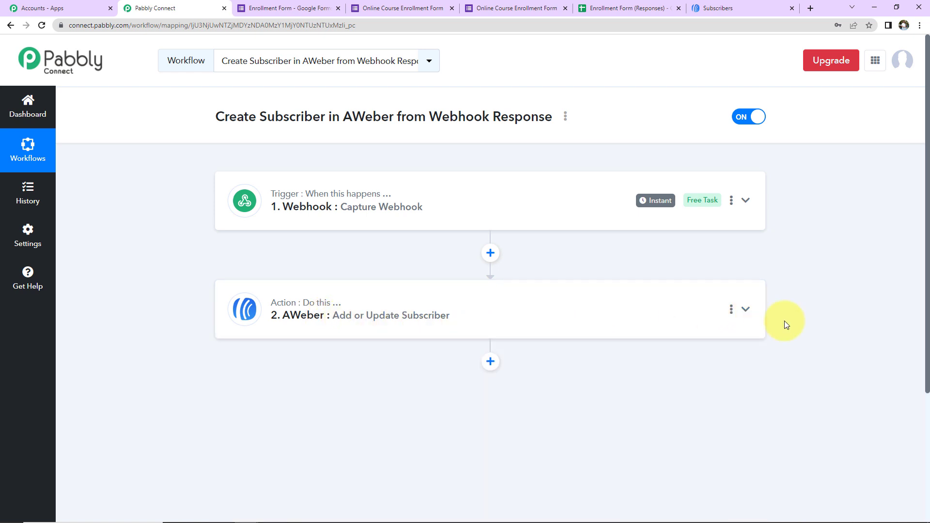